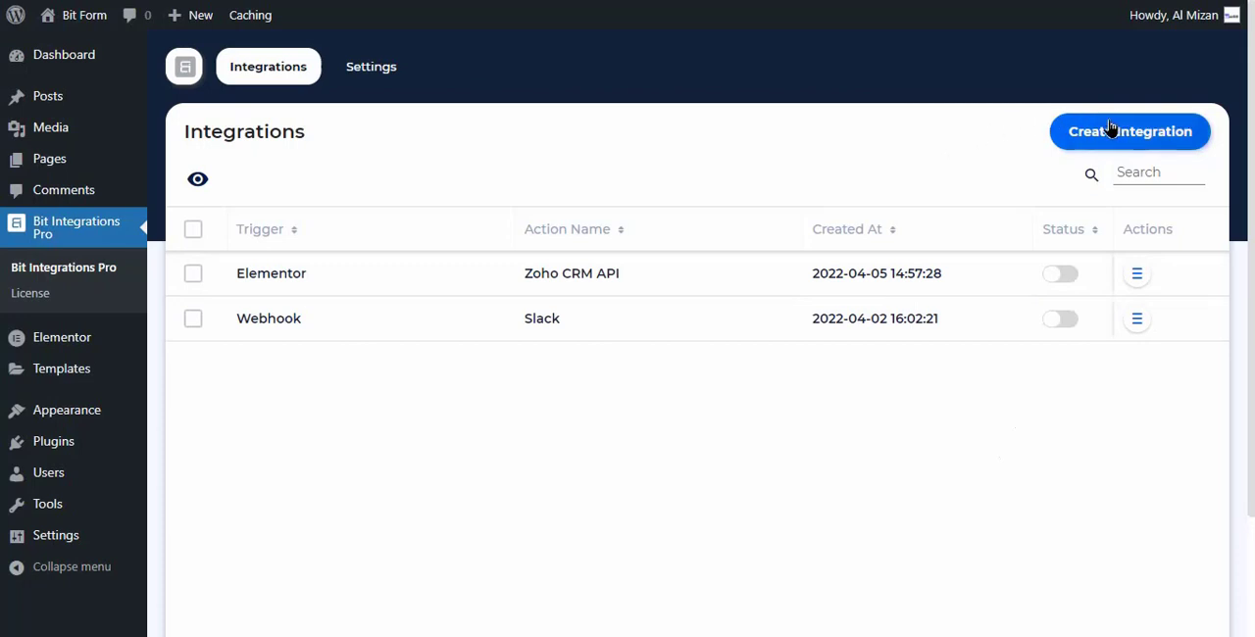
# - Create a new integration with Elementor as the trigger, using the form Contact Form, and continue to the action selection
pyautogui.click(1157, 140)
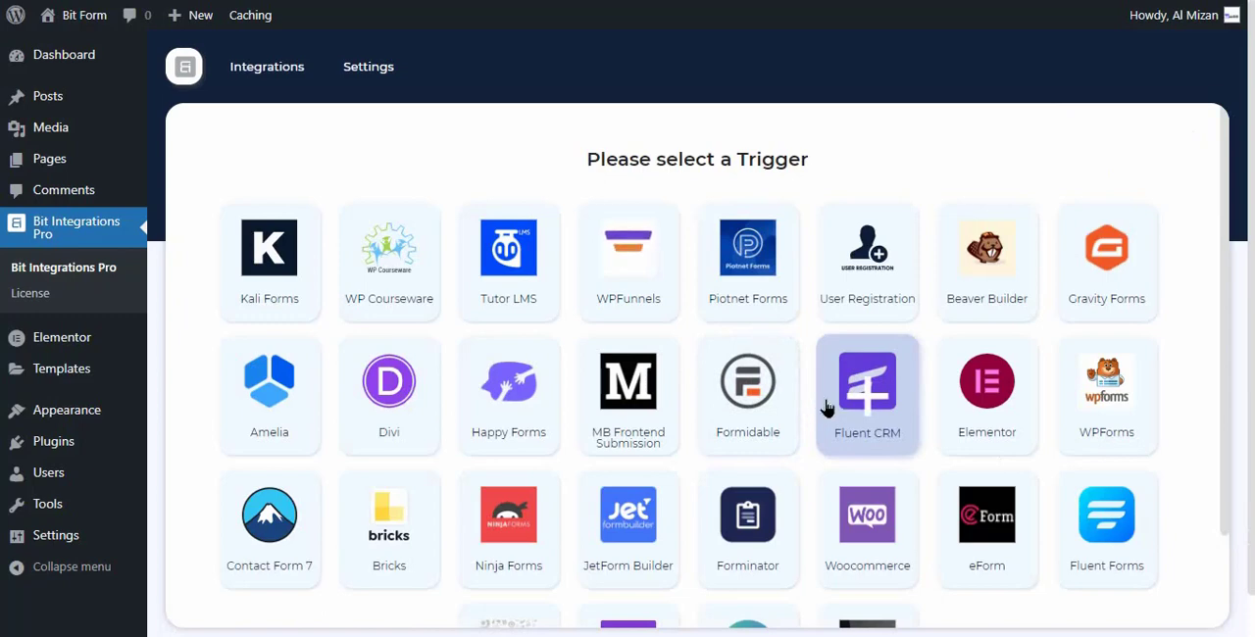
pyautogui.click(988, 411)
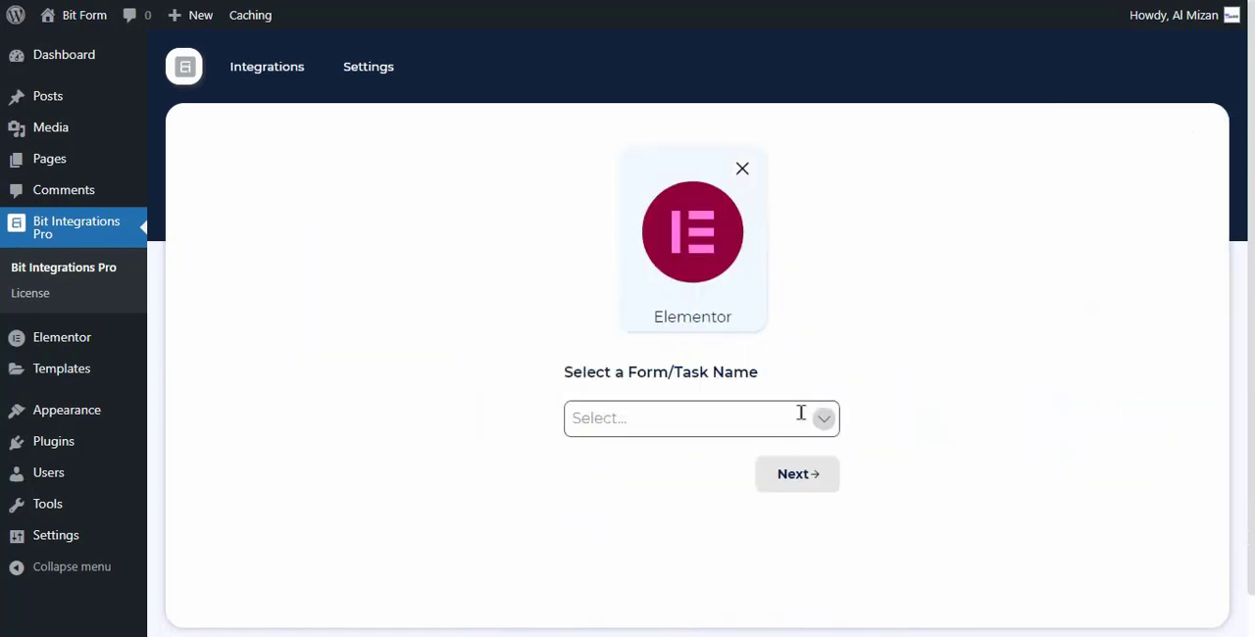
pyautogui.click(741, 435)
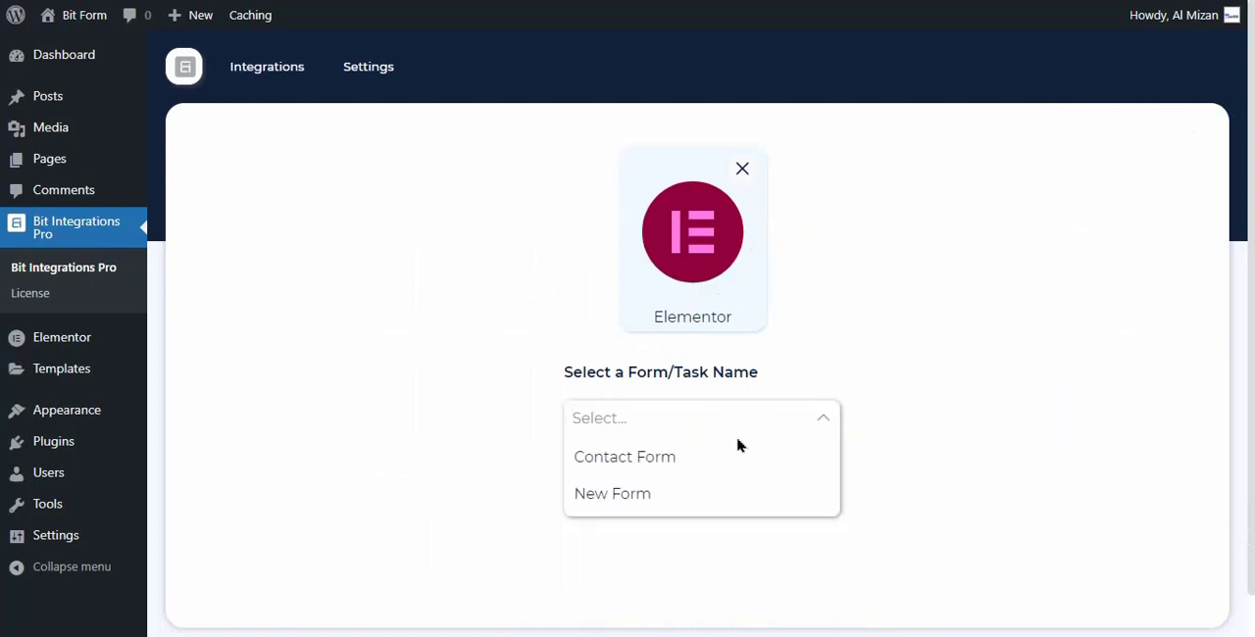
pyautogui.click(654, 464)
pyautogui.click(960, 459)
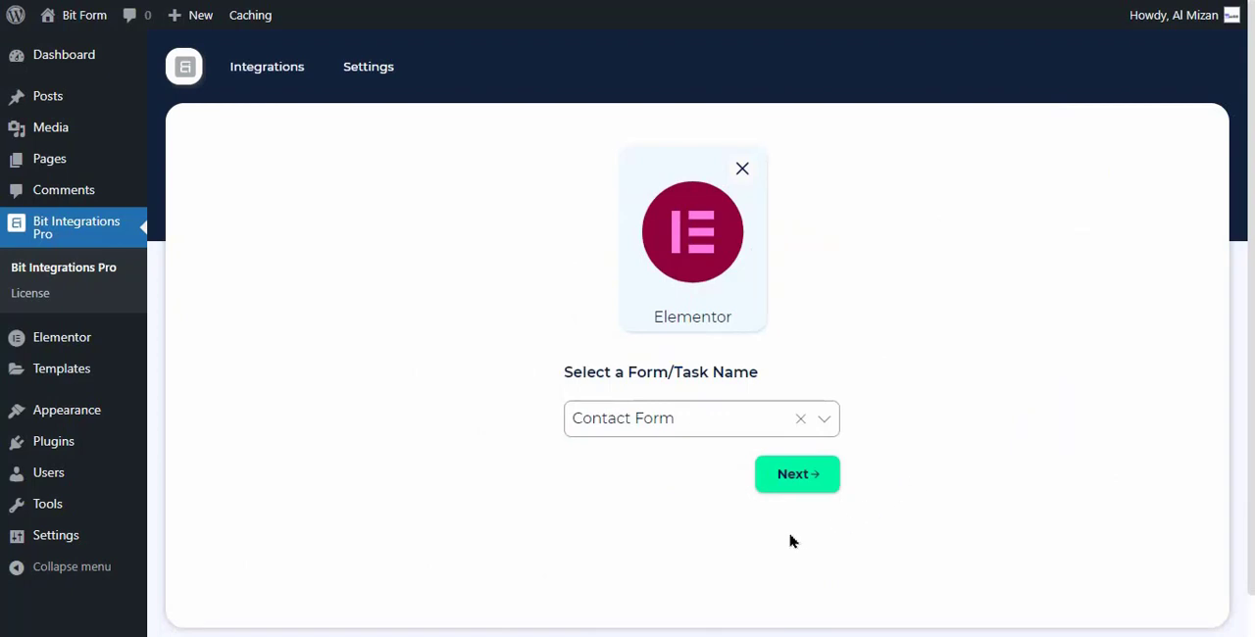
pyautogui.click(808, 479)
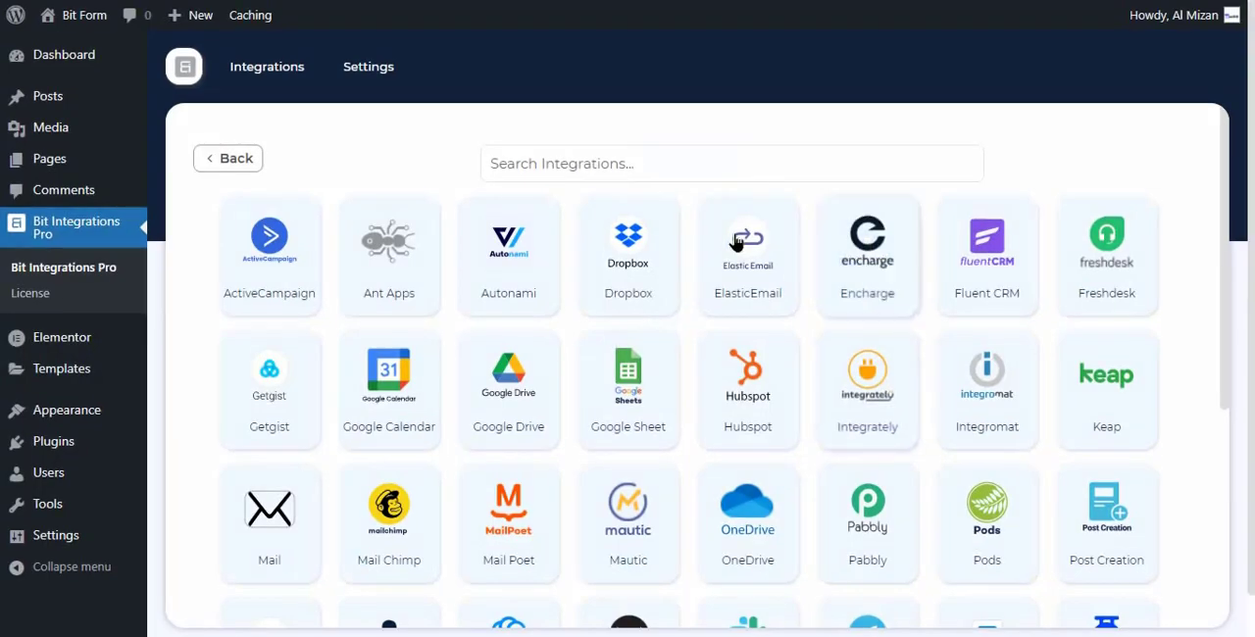
# - Search the available integrations for "ench" and choose Encharge as the action
pyautogui.click(610, 164)
pyautogui.write('en')
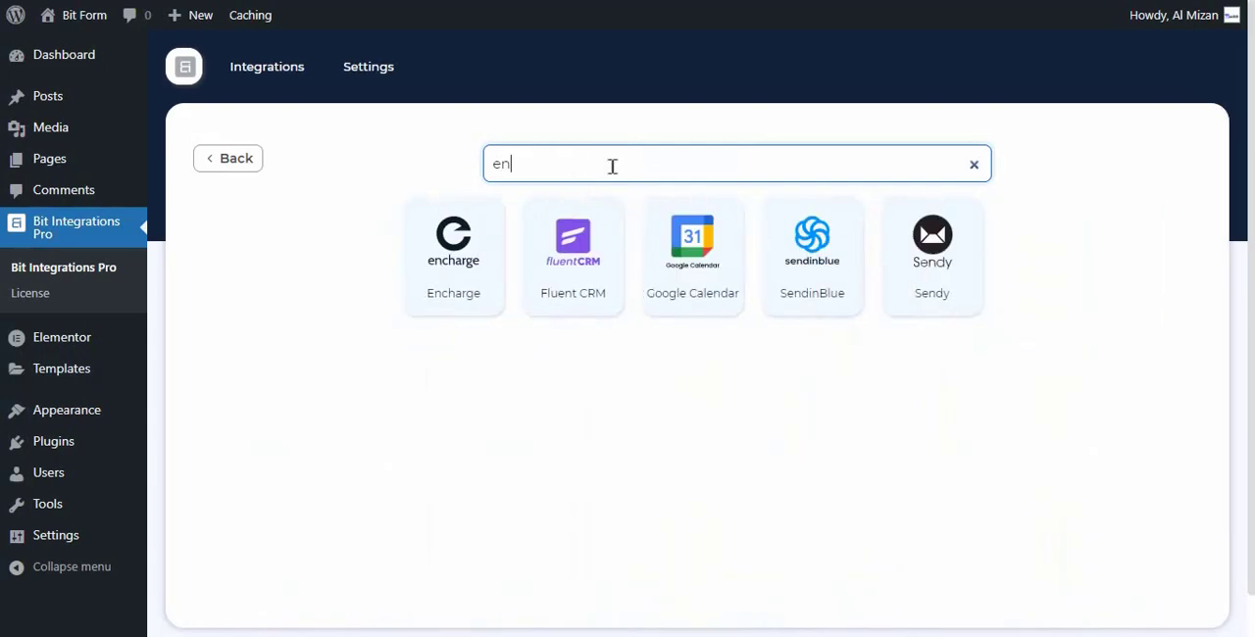
pyautogui.write('ch')
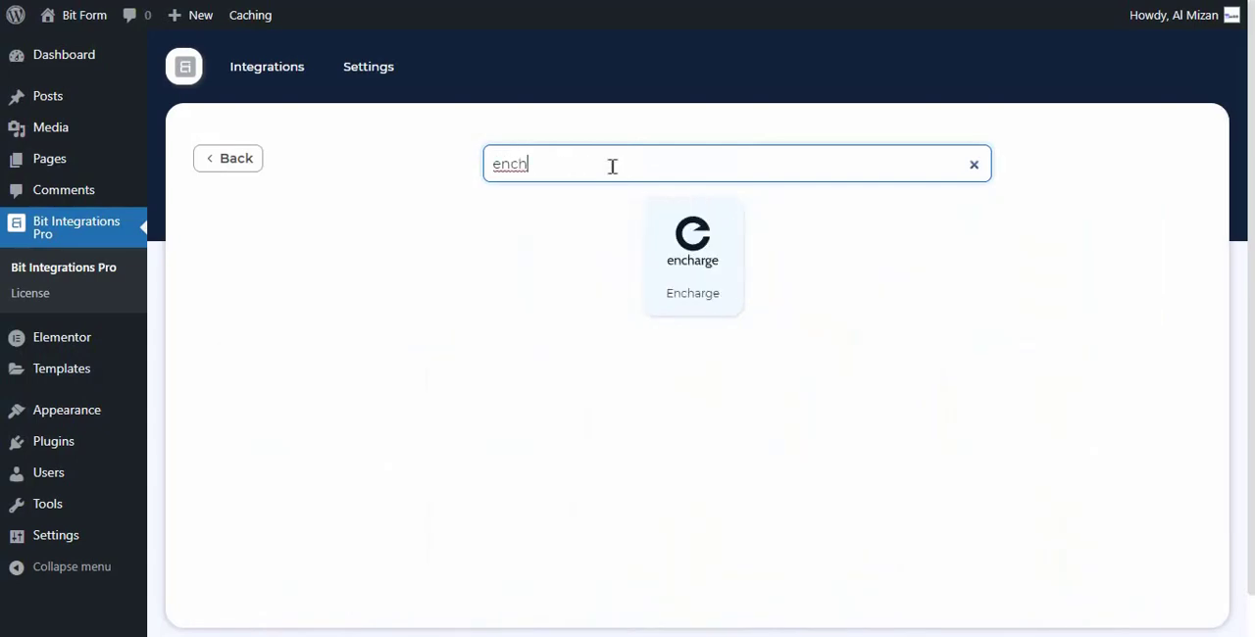
pyautogui.click(702, 277)
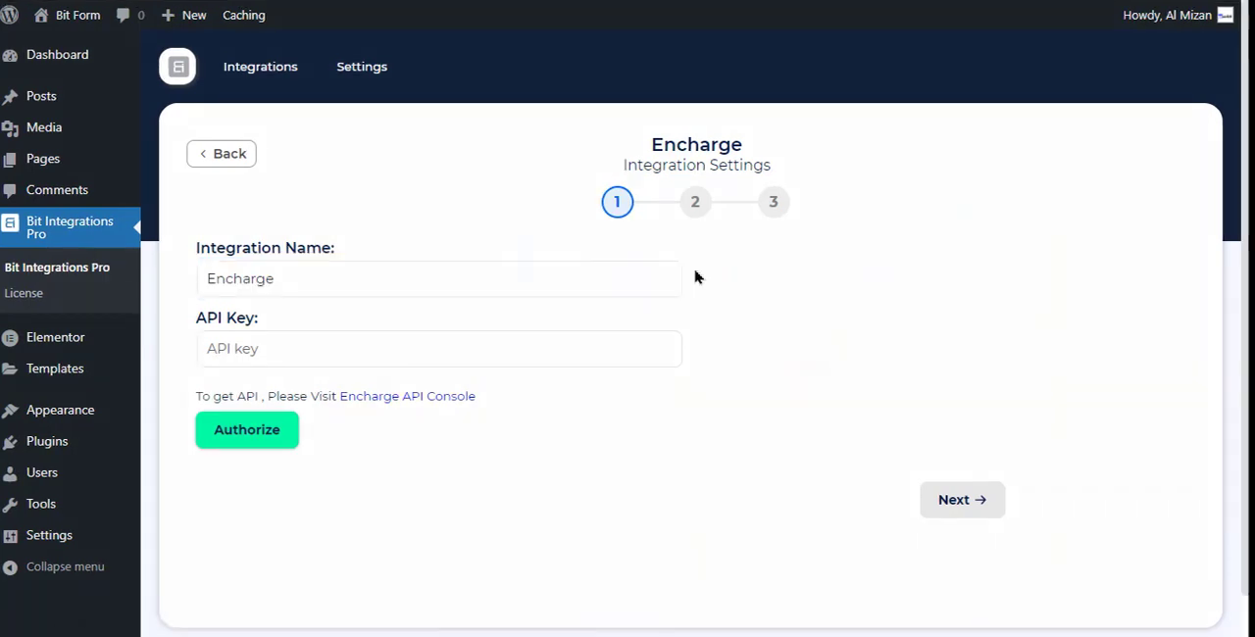
# - Open the Encharge API Console from the integration settings and copy the account's API key
pyautogui.click(434, 398)
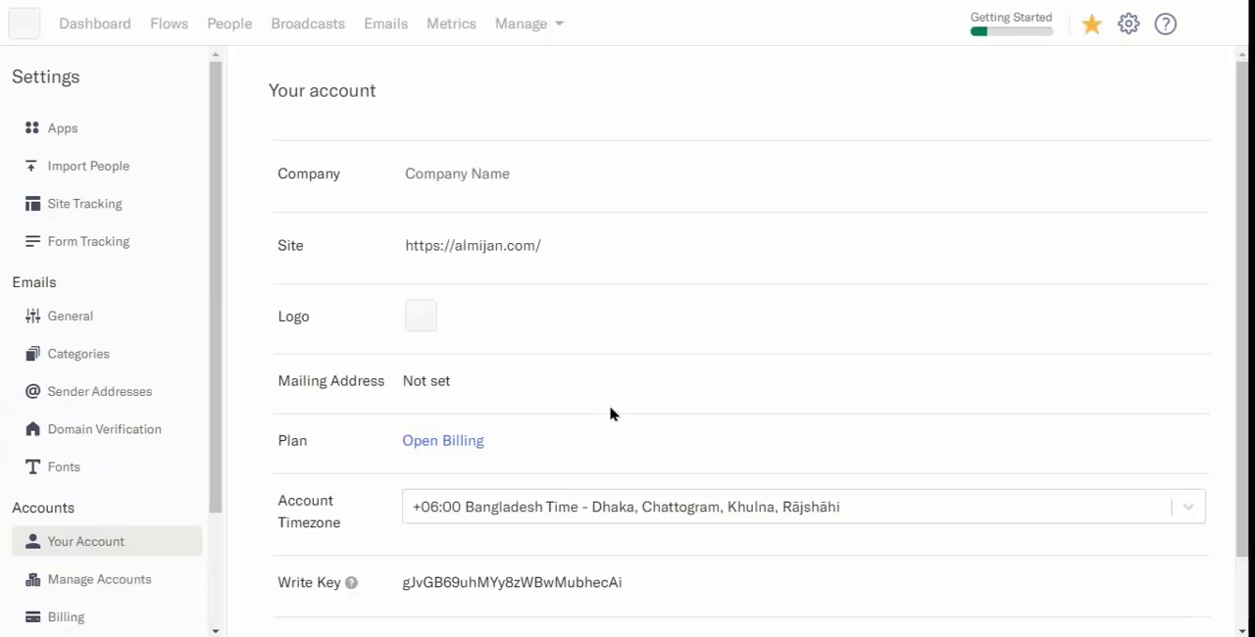
pyautogui.scroll(-1, 603, 490)
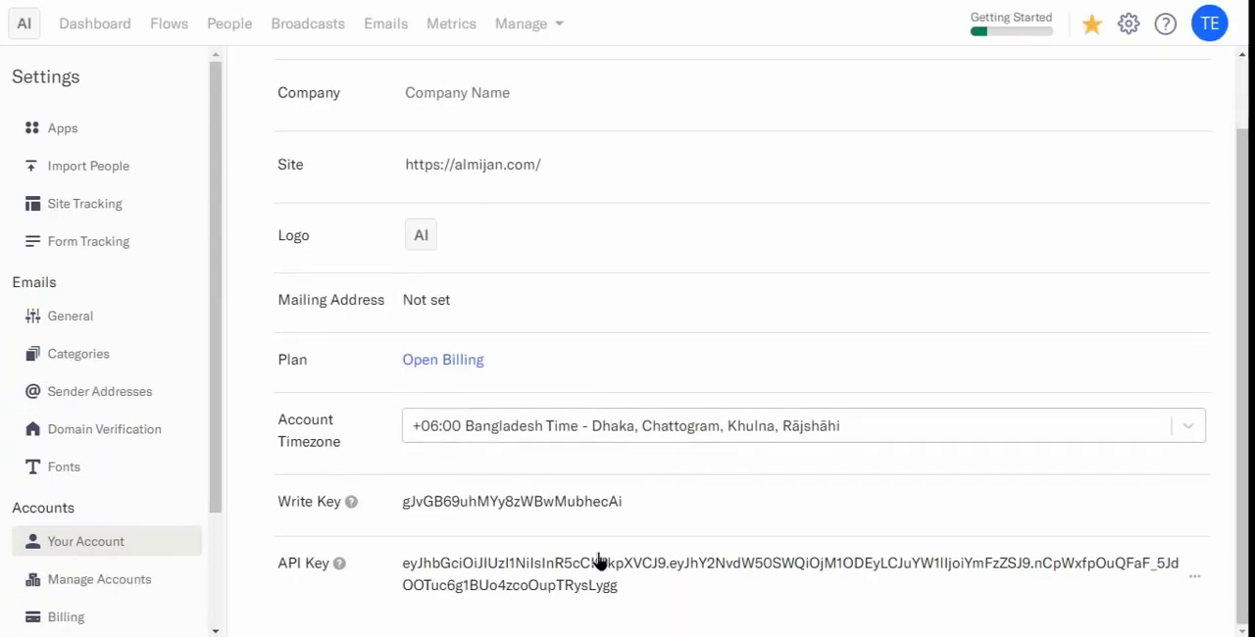
pyautogui.click(536, 580)
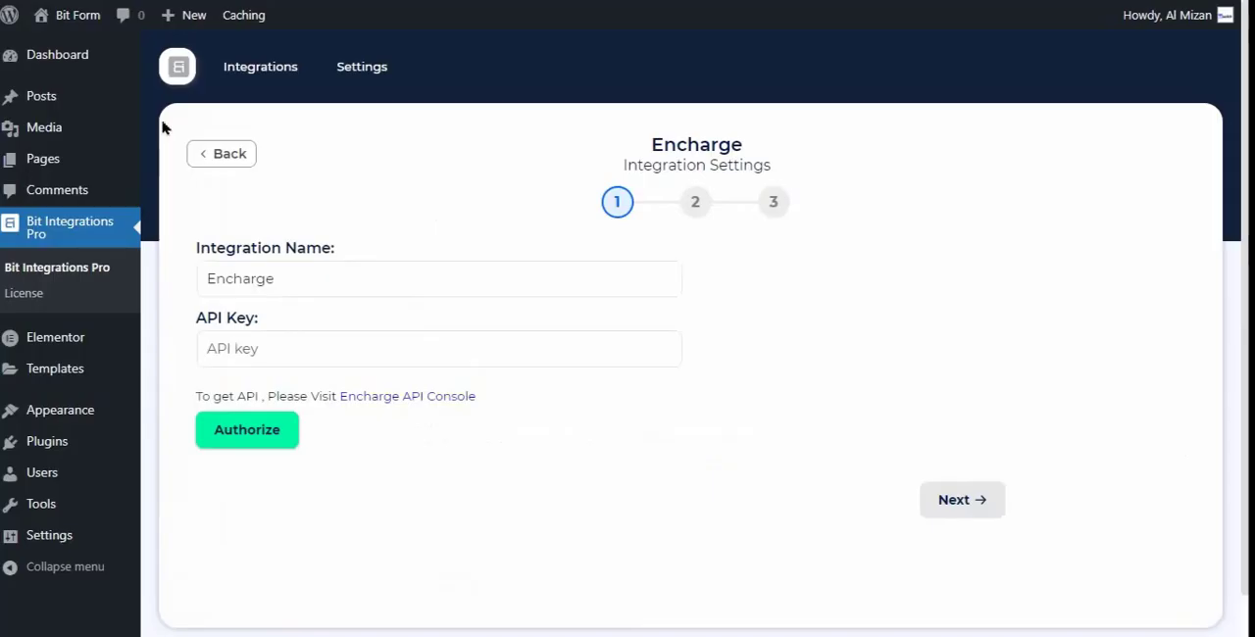
# - Paste the API key into the Encharge integration settings, authorize the connection and continue to the field mapping
pyautogui.click(330, 347)
pyautogui.hotkey('ctrl', 'v')
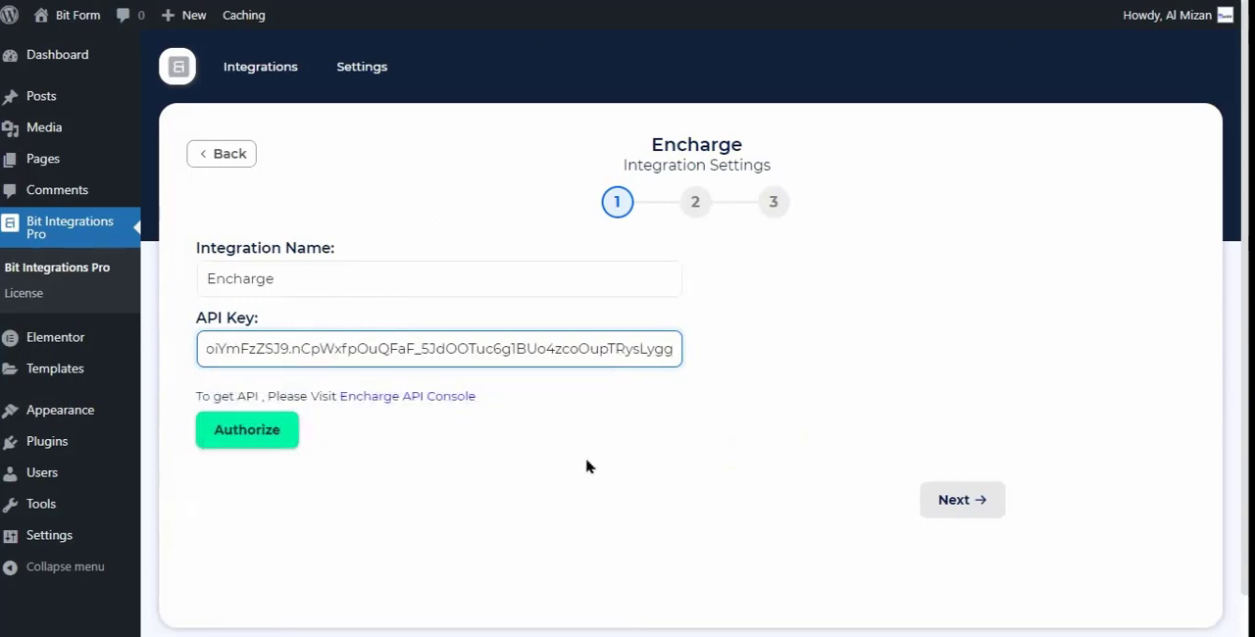
pyautogui.click(585, 465)
pyautogui.click(263, 436)
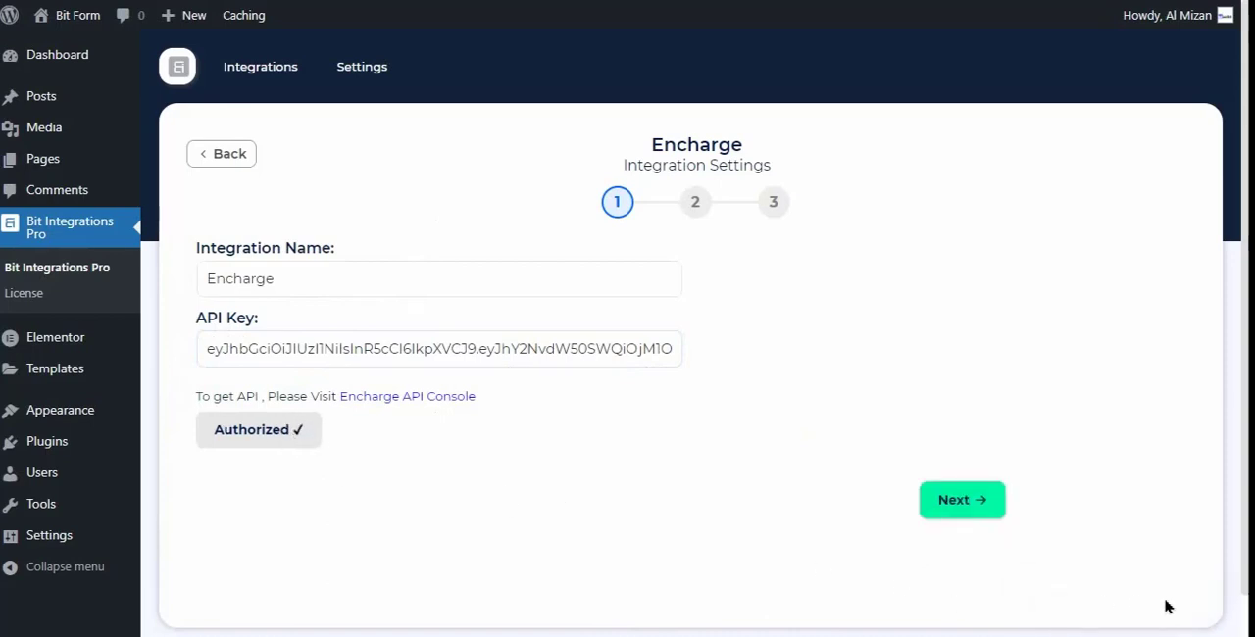
pyautogui.click(967, 501)
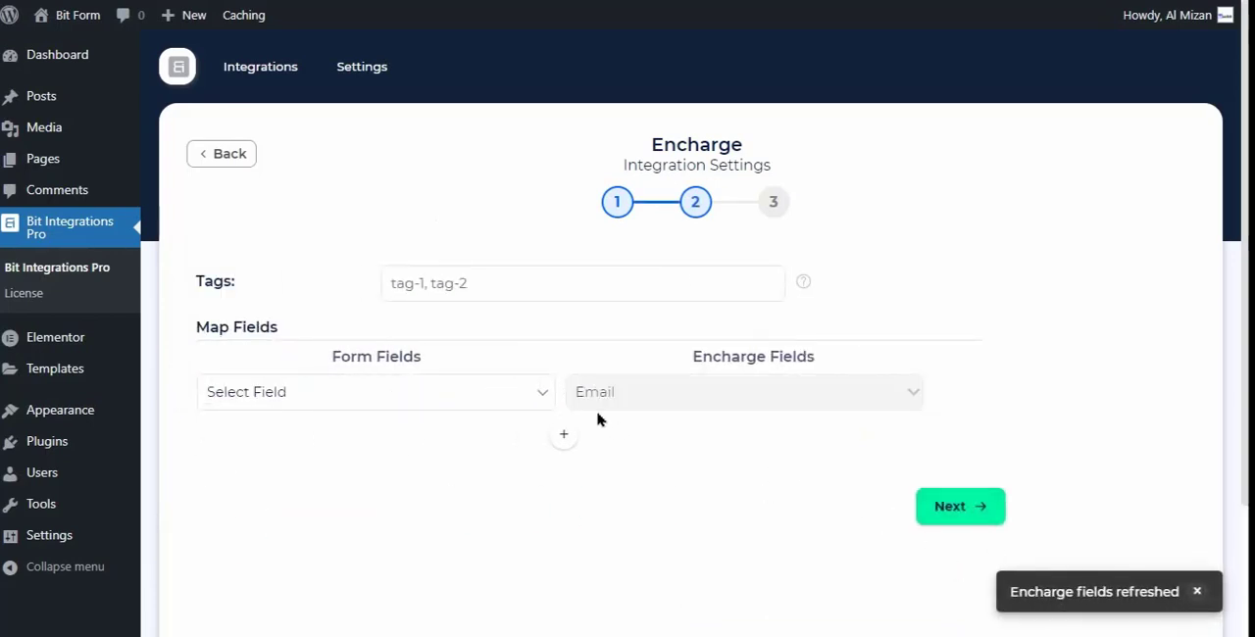
# - Set the integration's tags to "New, Bit Integrations"
pyautogui.click(460, 285)
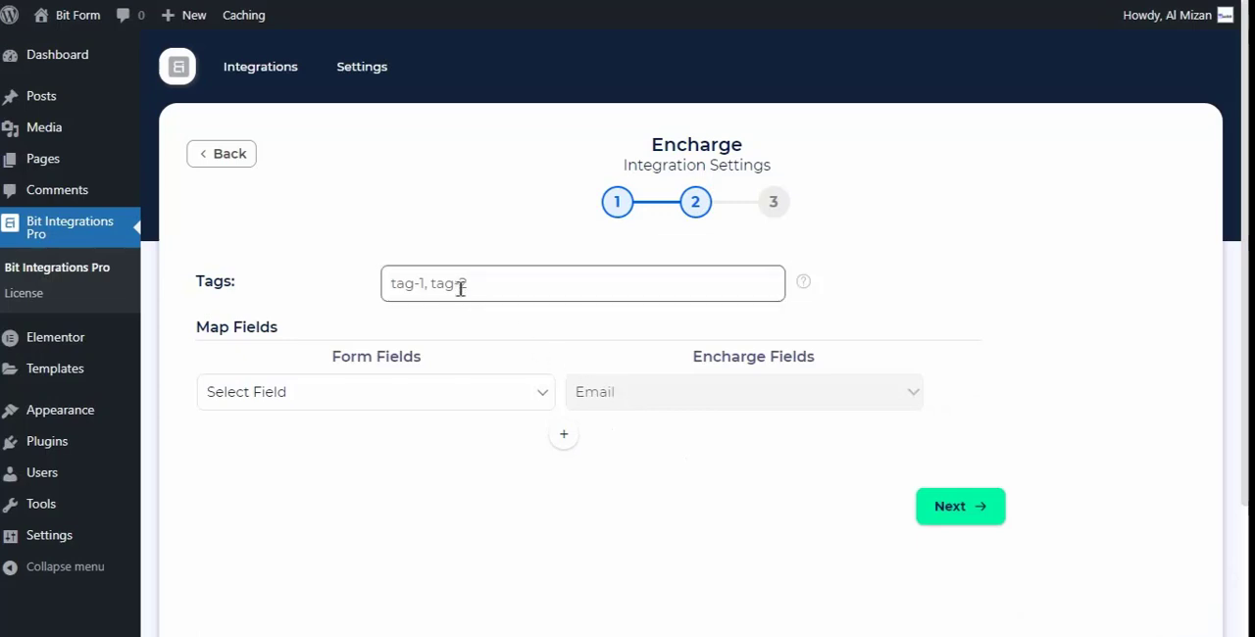
pyautogui.click(460, 284)
pyautogui.write('Ne')
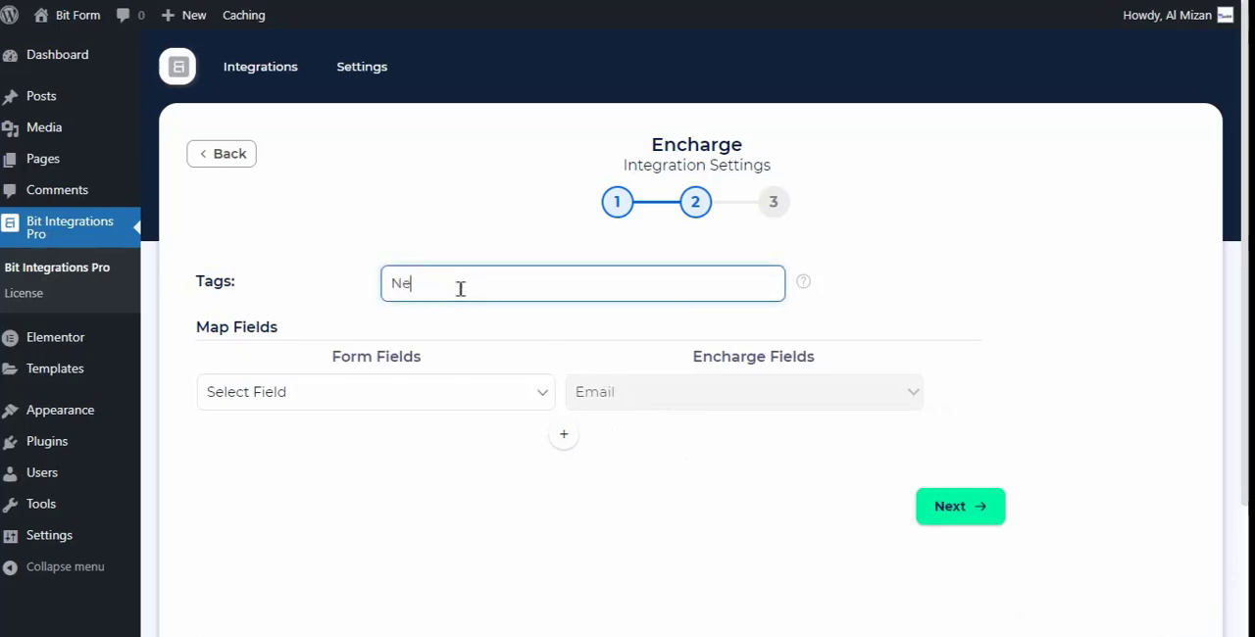
pyautogui.write('w, Bit ')
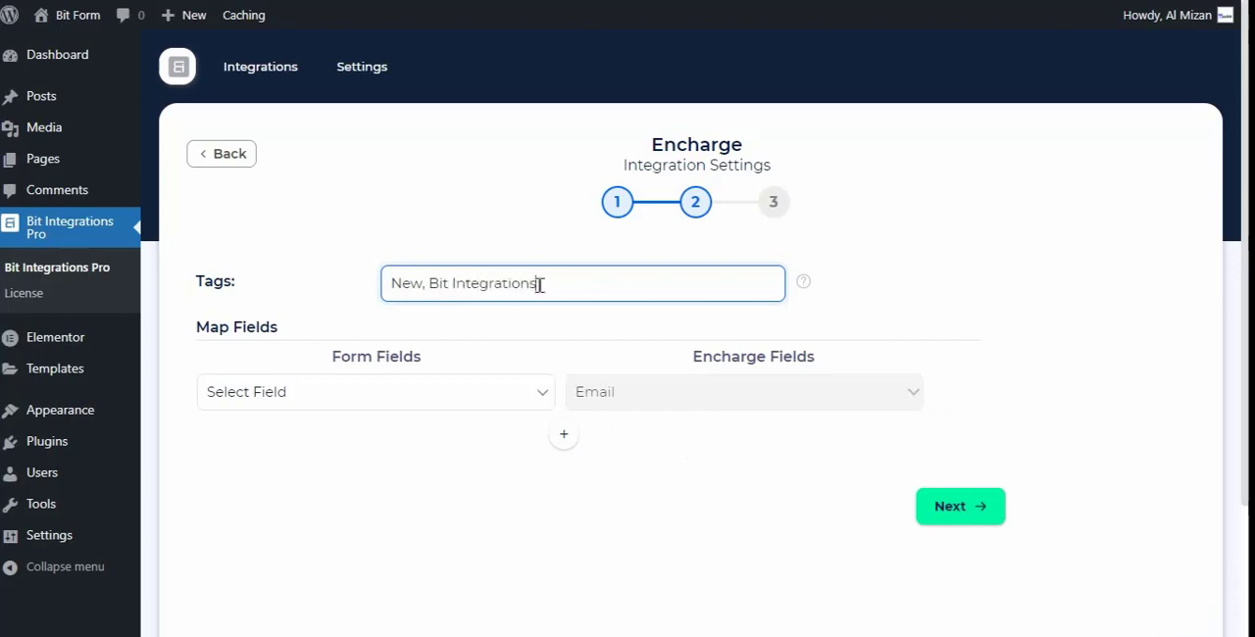
pyautogui.write('Integrations')
pyautogui.moveTo(539, 284); pyautogui.dragTo(378, 300)
pyautogui.click(490, 330)
# - Map the form's Email field to Encharge Email, and add two mapping rows with First Name and Last Name as form fields
pyautogui.click(461, 410)
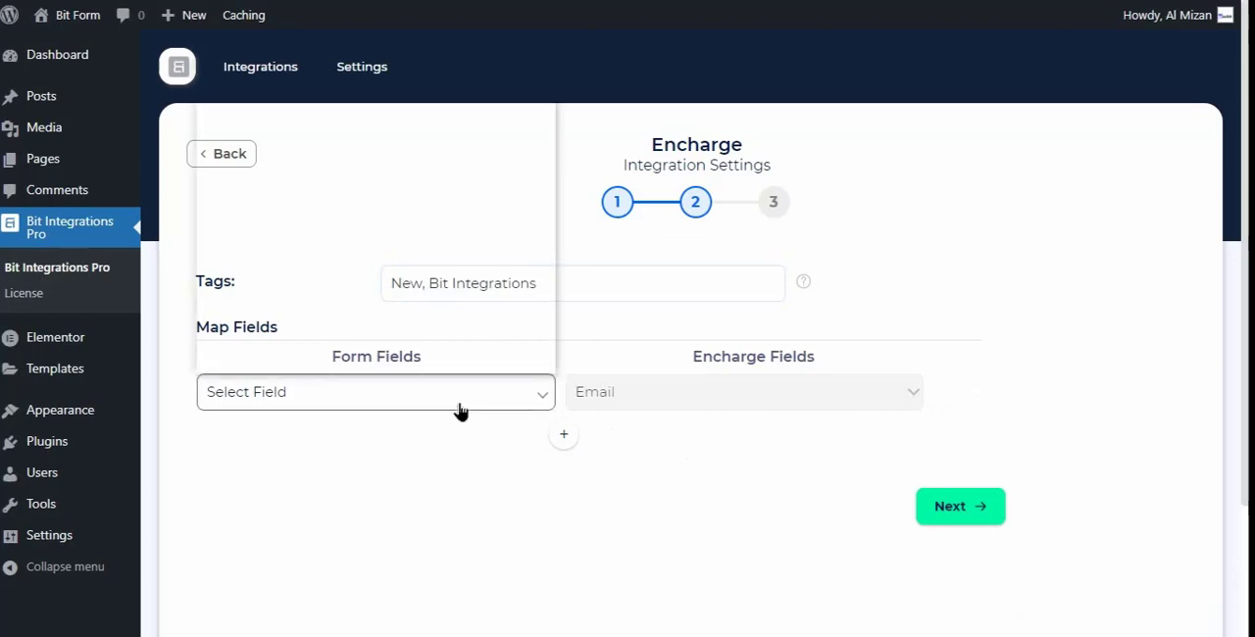
pyautogui.click(415, 88)
pyautogui.click(564, 435)
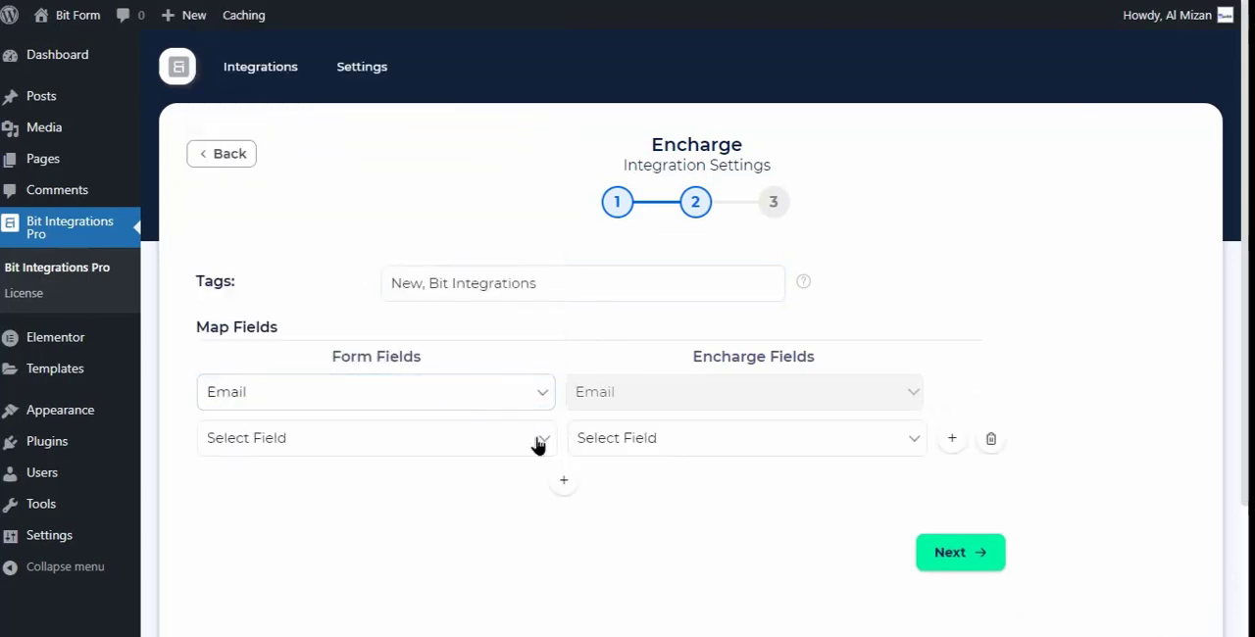
pyautogui.click(537, 446)
pyautogui.click(291, 96)
pyautogui.click(563, 480)
pyautogui.click(535, 485)
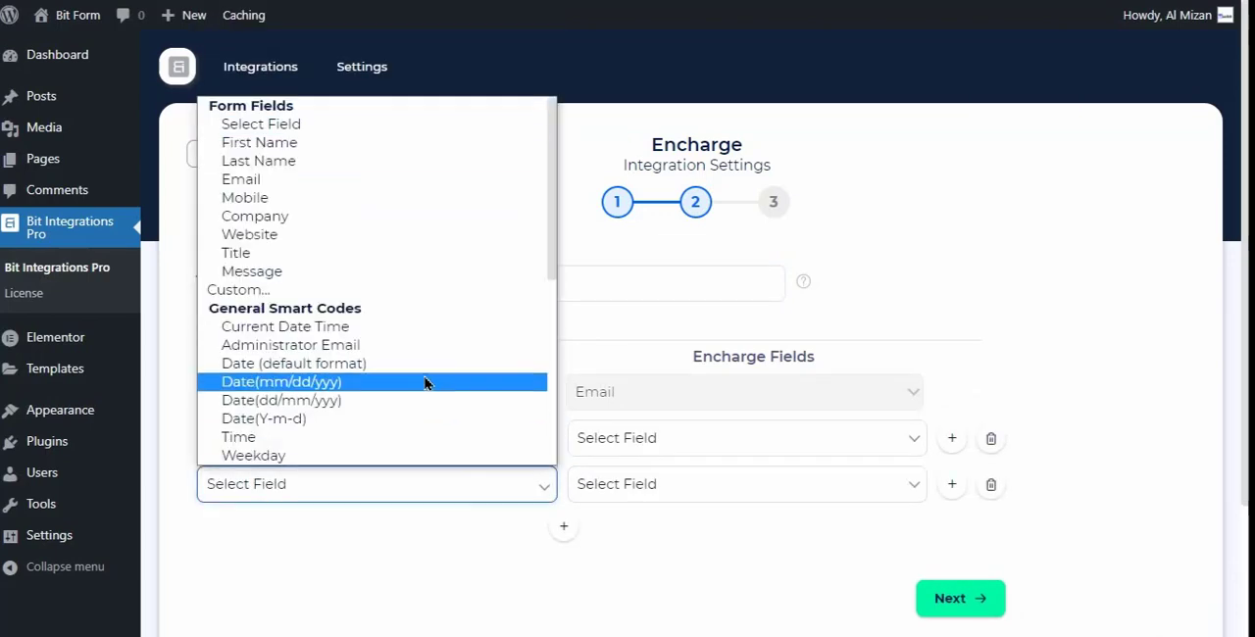
pyautogui.click(259, 159)
# - Match the First Name row to the Encharge field FirstName and the Last Name row to LastName
pyautogui.click(589, 441)
pyautogui.click(612, 78)
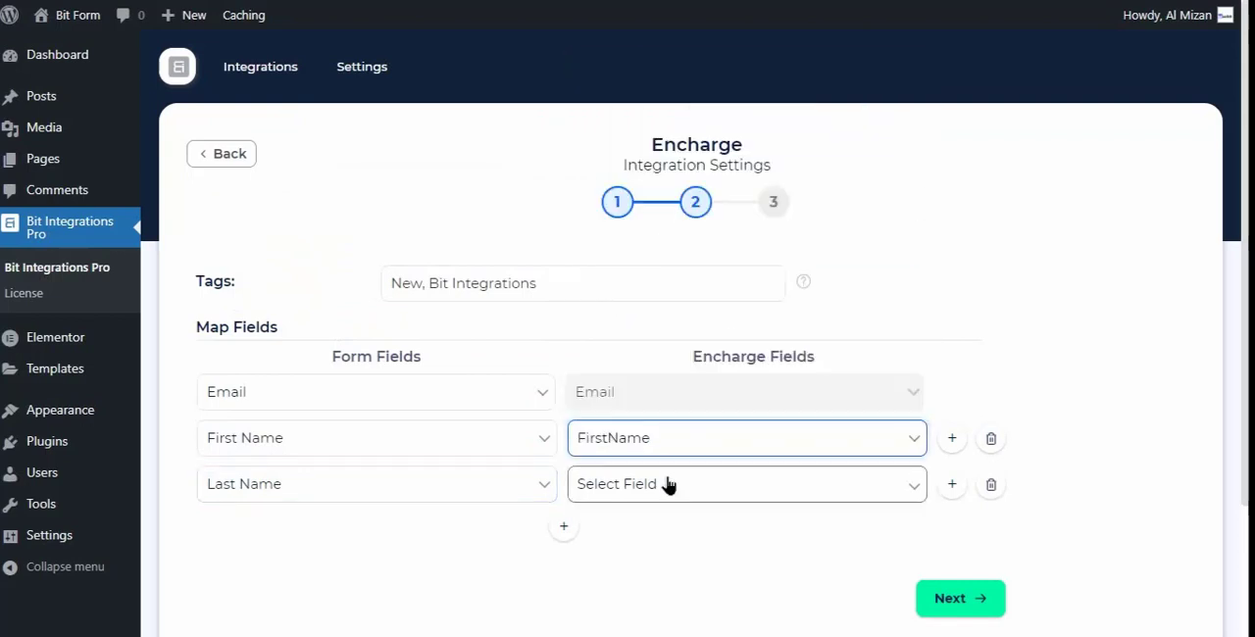
pyautogui.click(666, 484)
pyautogui.click(610, 143)
# - Add a mapping row that links the form field Mobile to the Encharge field Phone
pyautogui.click(564, 527)
pyautogui.click(380, 534)
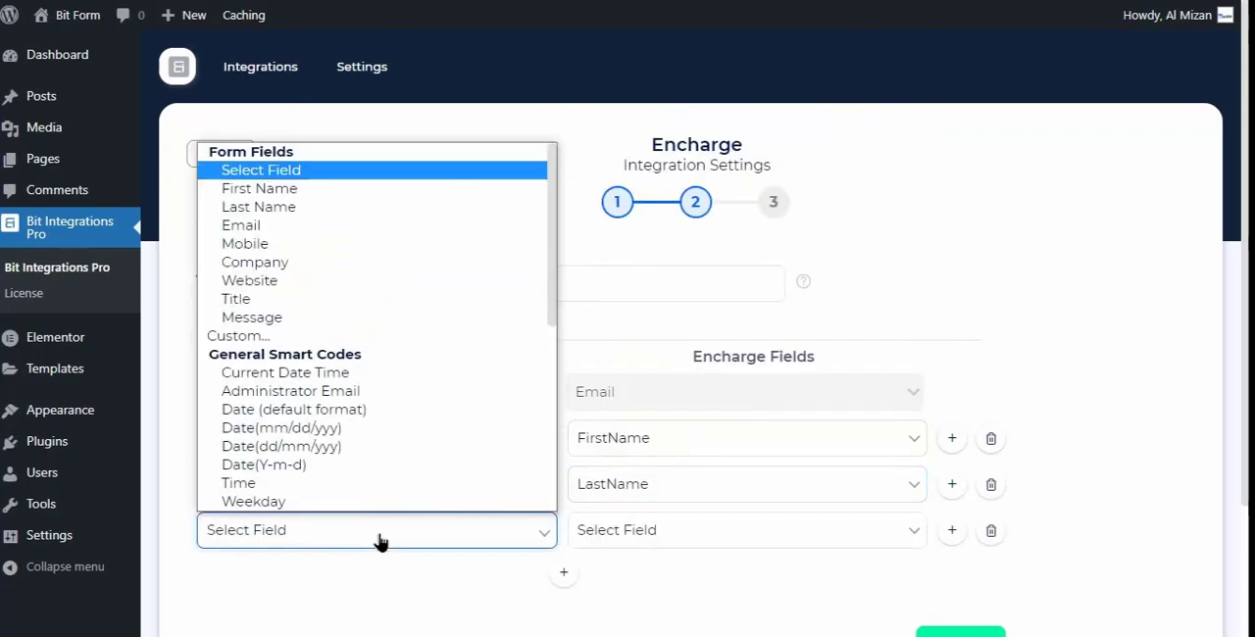
pyautogui.click(247, 243)
pyautogui.scroll(-2, 742, 300)
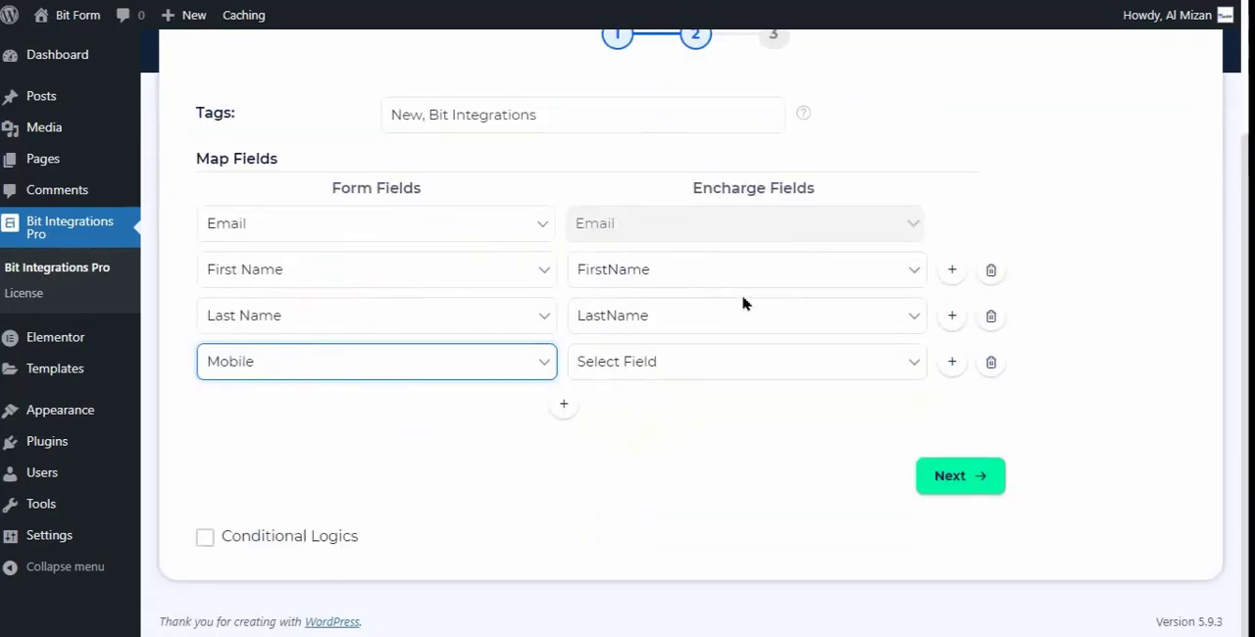
pyautogui.click(624, 368)
pyautogui.click(675, 294)
# - Add a mapping row that links the form field Company to the Encharge field Company
pyautogui.click(564, 404)
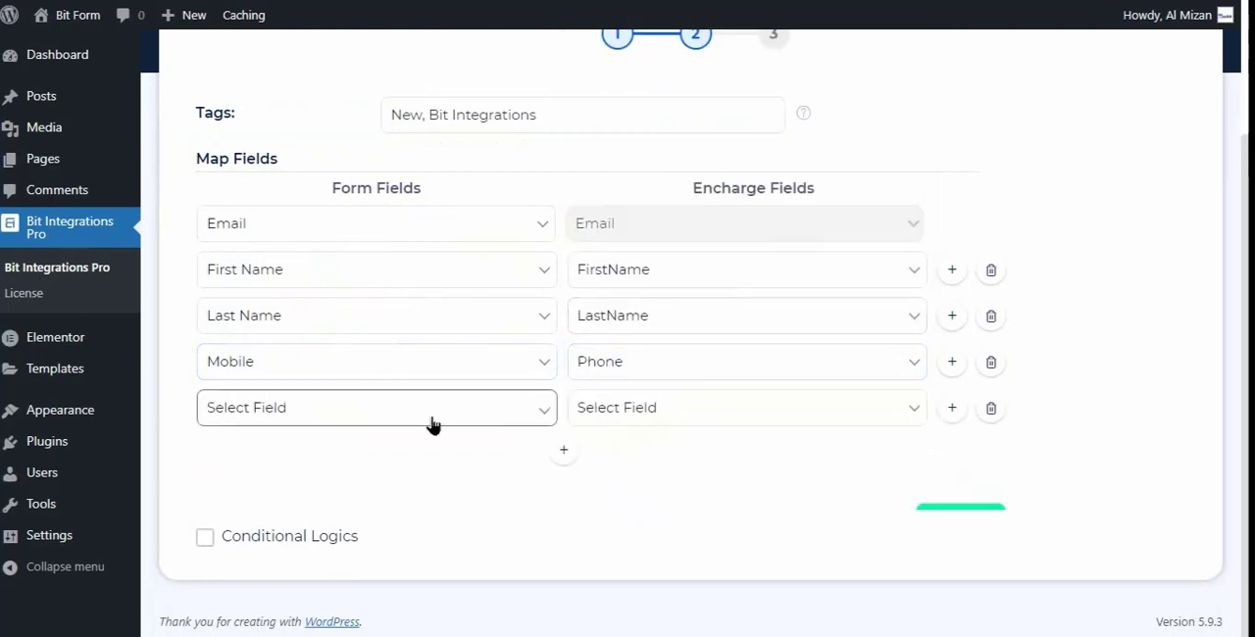
pyautogui.click(432, 423)
pyautogui.click(255, 139)
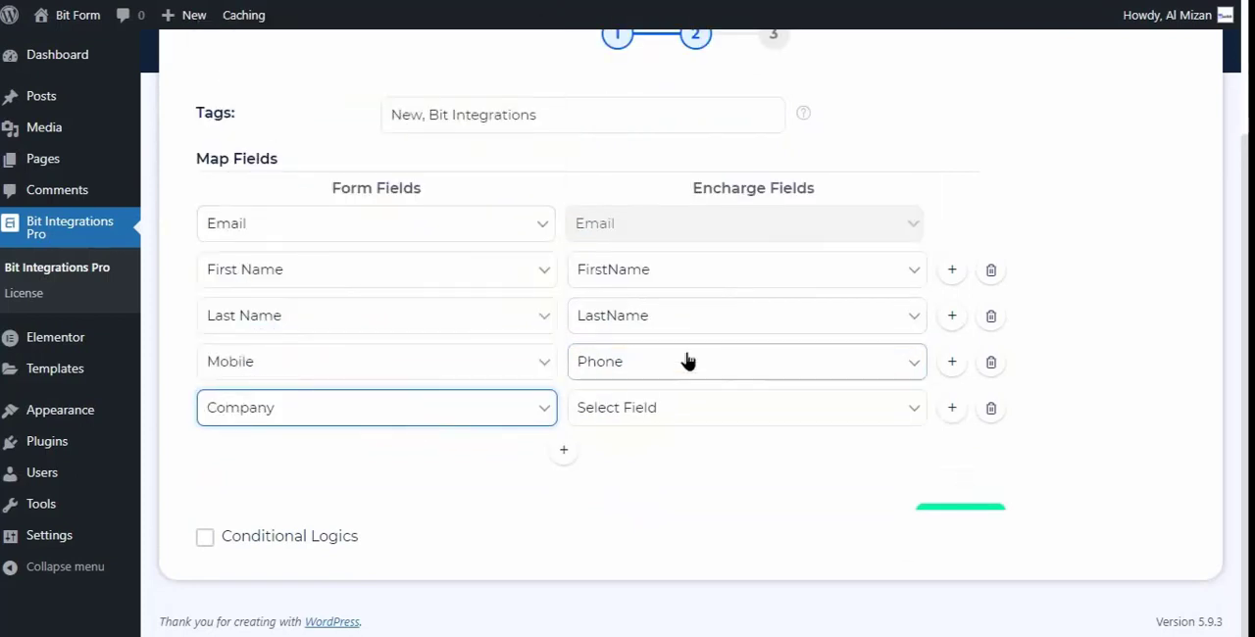
pyautogui.click(655, 408)
pyautogui.click(639, 140)
# - Add a mapping row that links the form field Website to the Encharge field Website
pyautogui.scroll(2, 639, 576)
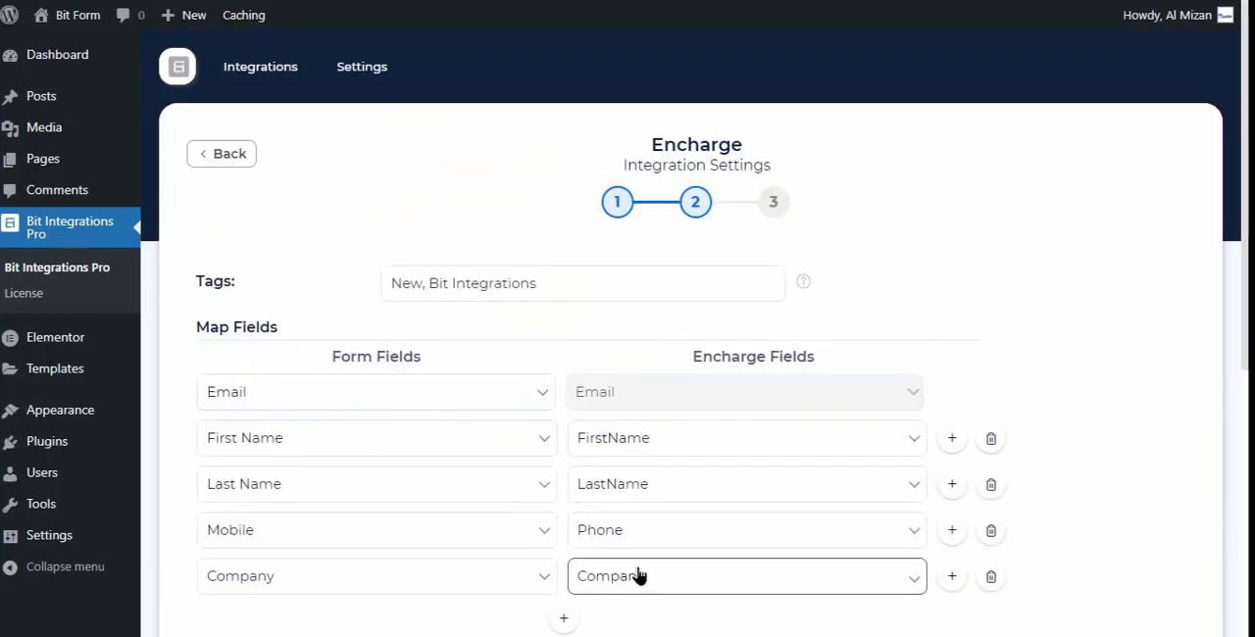
pyautogui.scroll(-3, 697, 524)
pyautogui.click(564, 377)
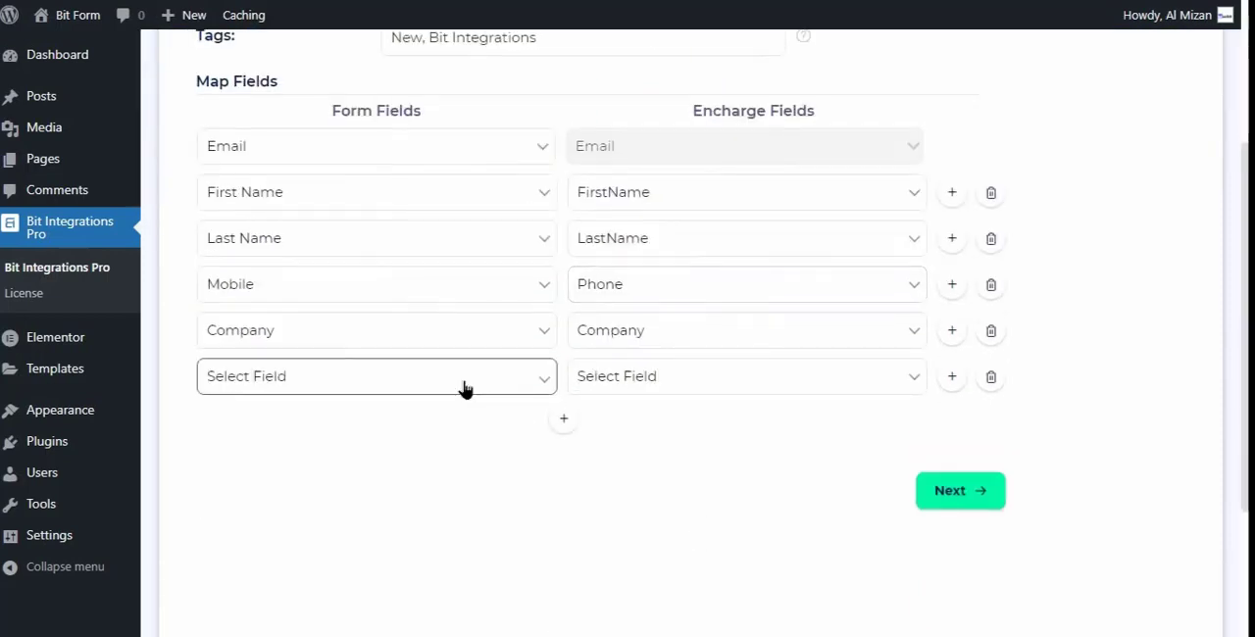
pyautogui.click(461, 390)
pyautogui.click(235, 126)
pyautogui.click(619, 374)
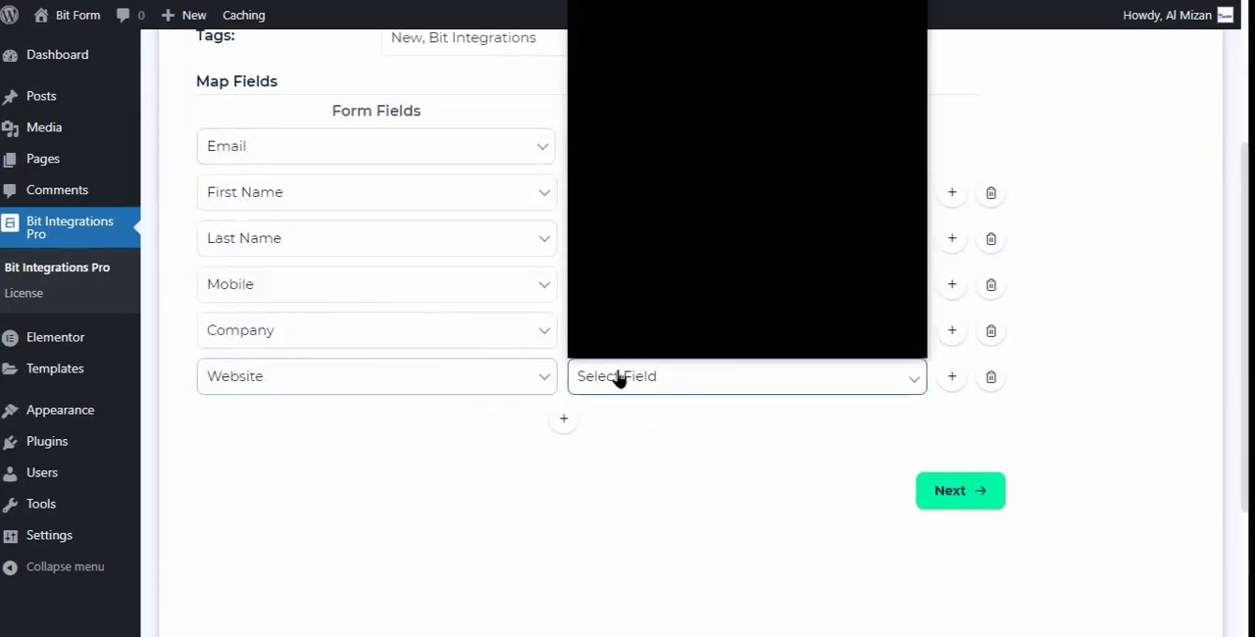
pyautogui.click(647, 127)
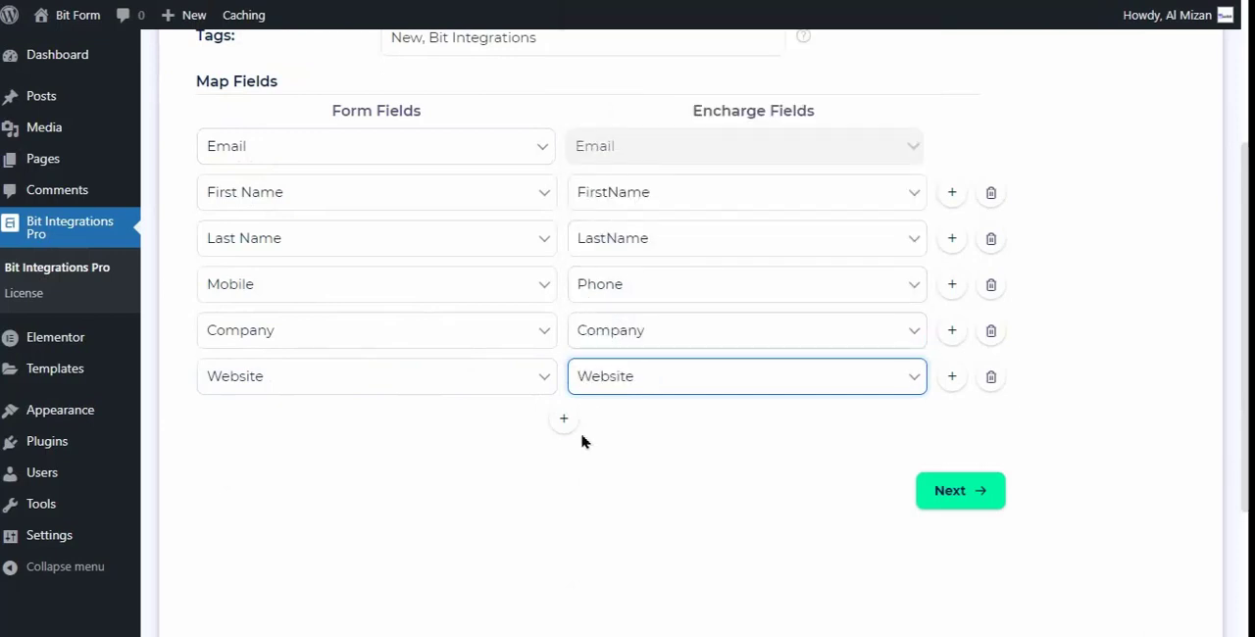
# - Add a mapping row that links the form field Title to the Encharge field Title
pyautogui.click(563, 418)
pyautogui.click(487, 432)
pyautogui.click(225, 190)
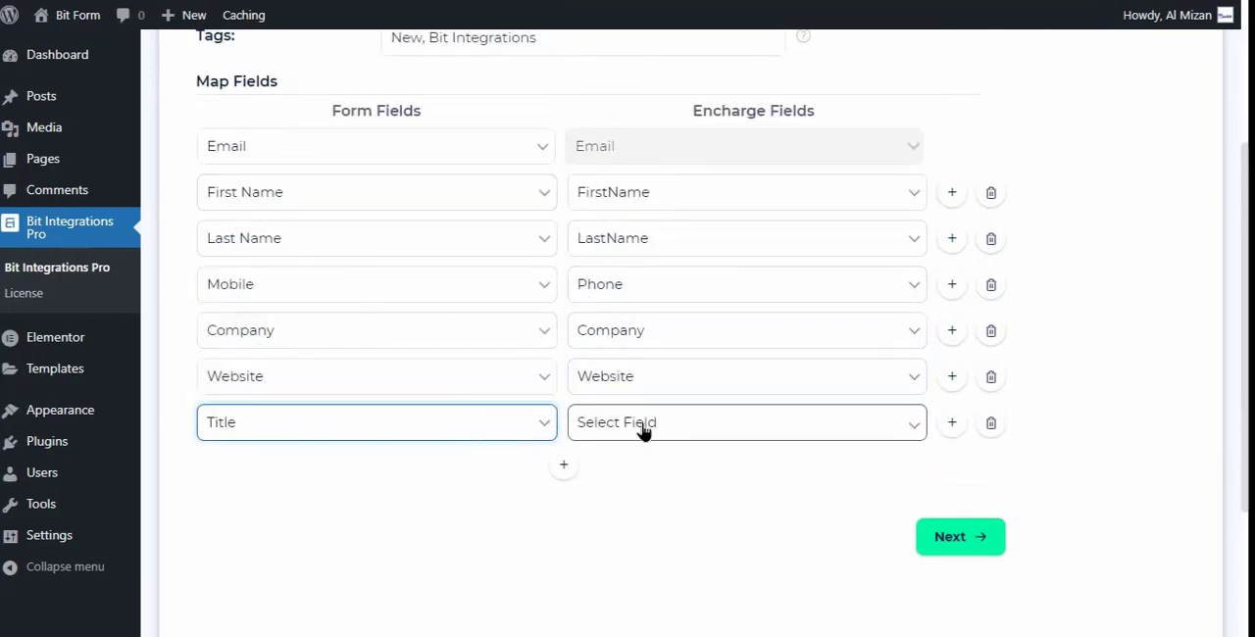
pyautogui.click(644, 427)
pyautogui.click(580, 210)
# - Add a mapping row linking the smart code User IP Address to the Encharge field Ip, and continue to the final stage
pyautogui.click(564, 464)
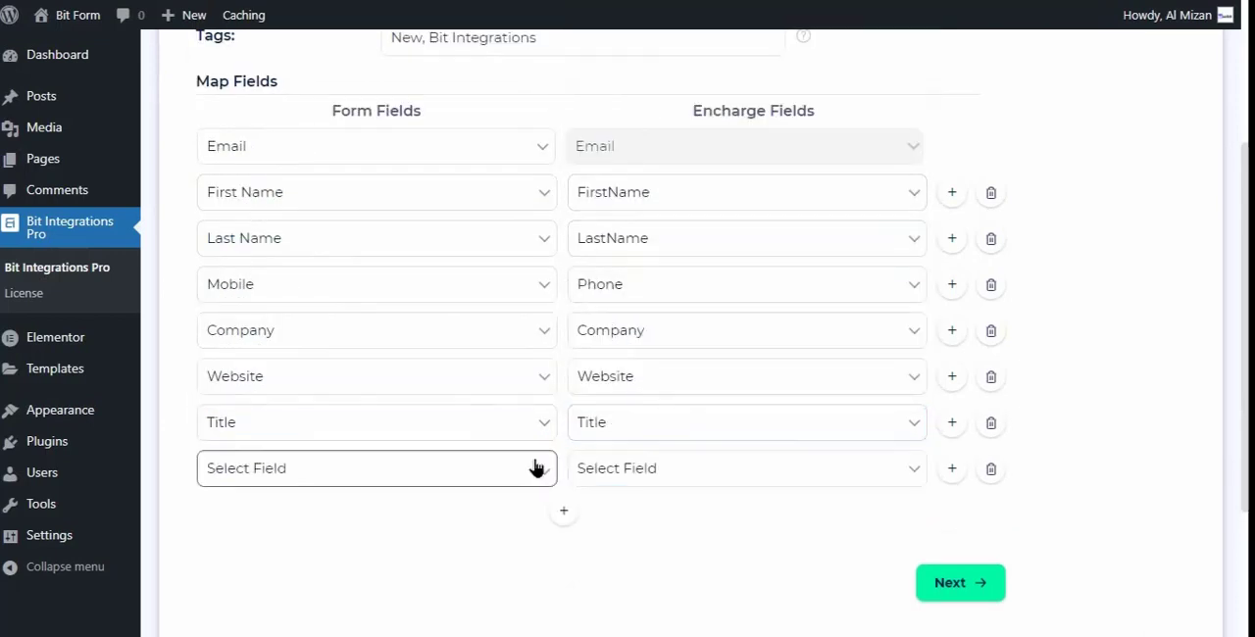
pyautogui.click(536, 468)
pyautogui.scroll(-5, 401, 354)
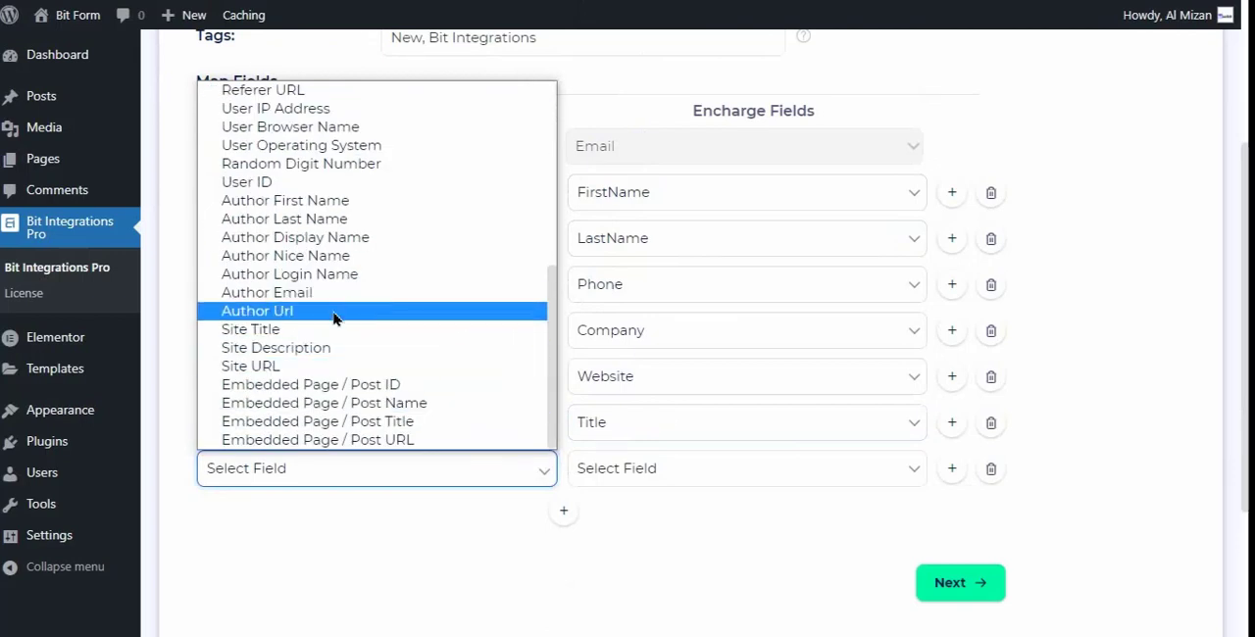
pyautogui.click(269, 107)
pyautogui.click(633, 468)
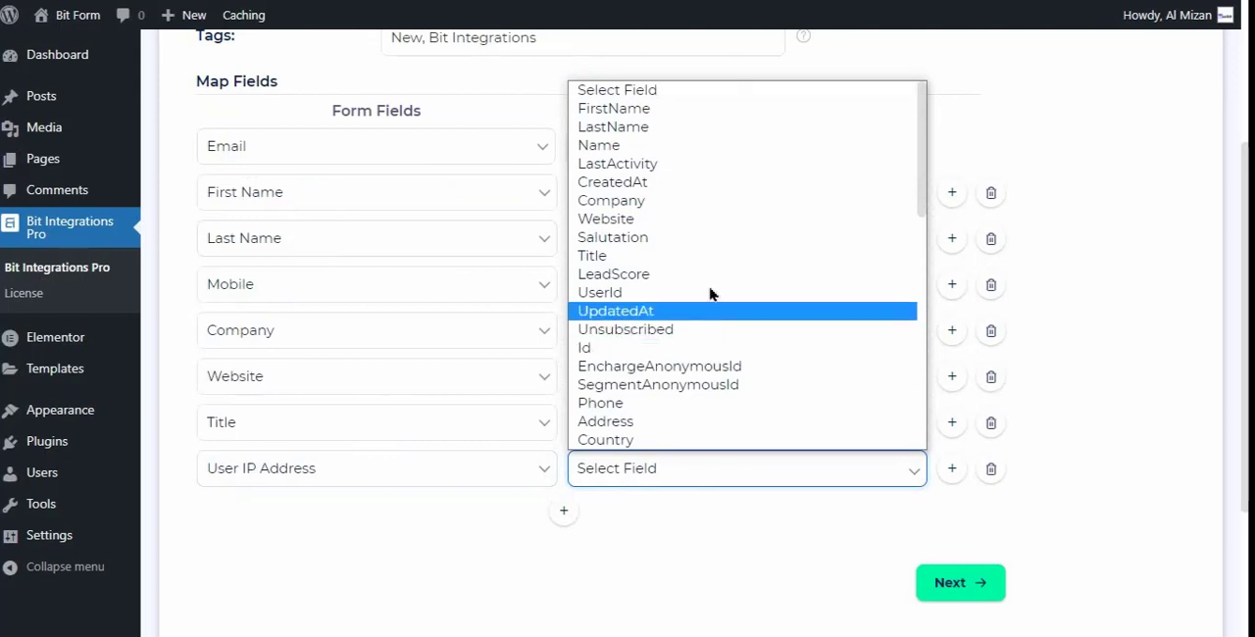
pyautogui.scroll(-5, 710, 293)
pyautogui.click(593, 297)
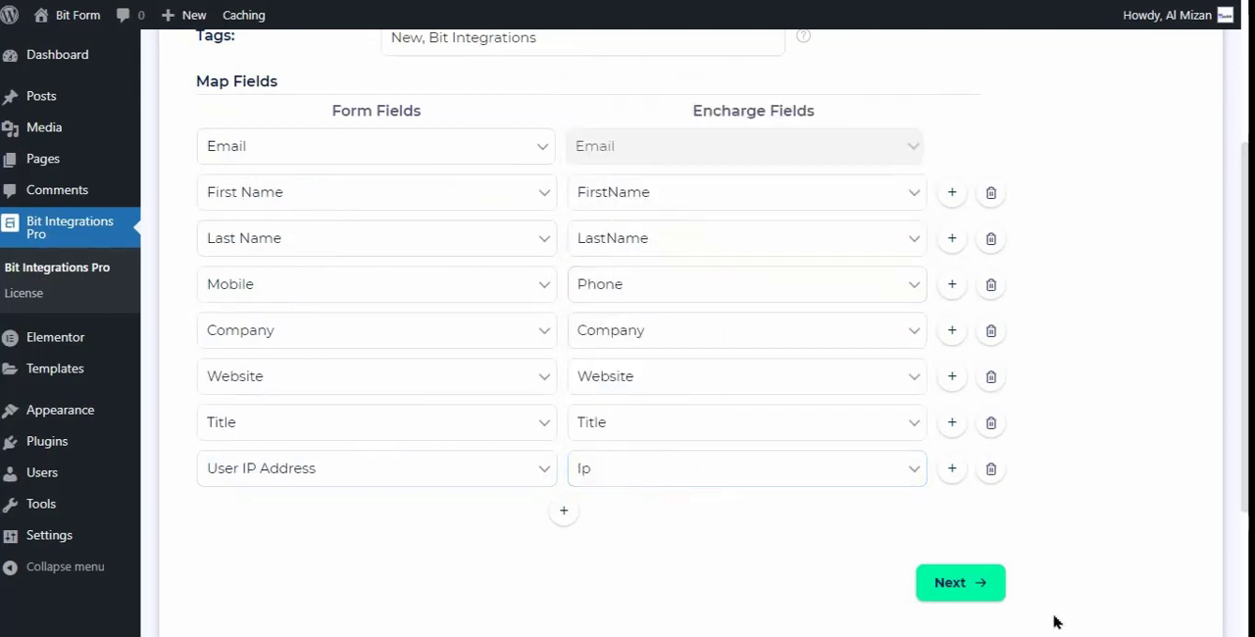
pyautogui.click(970, 584)
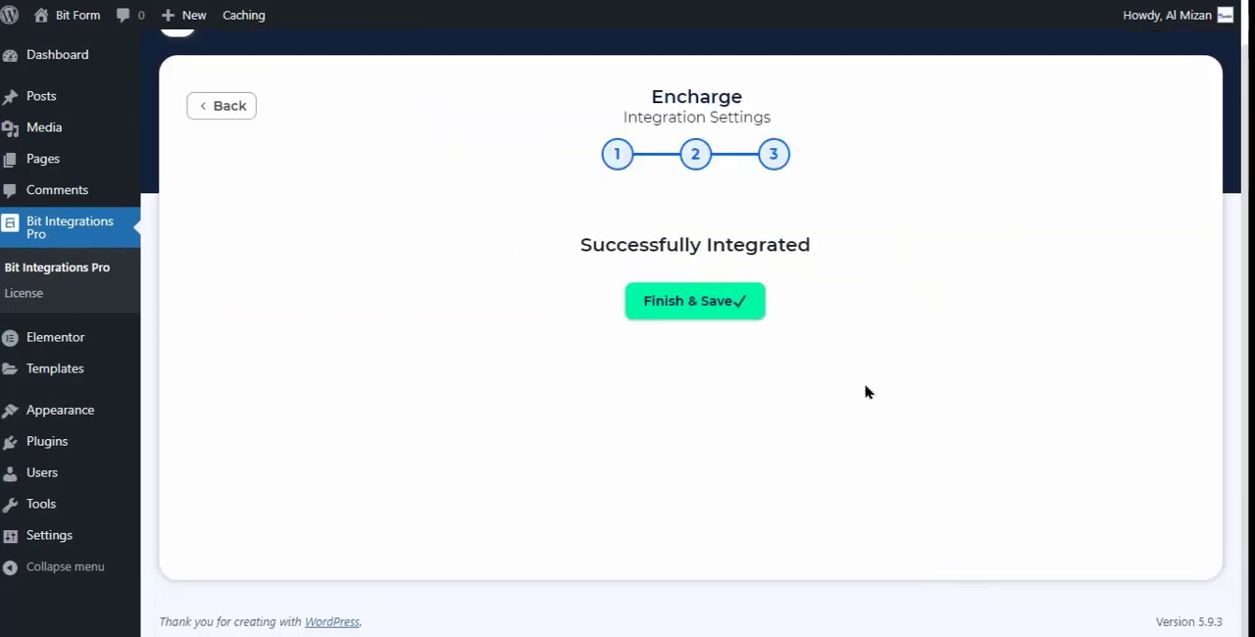
# - Finish and save the Encharge integration
pyautogui.click(721, 307)
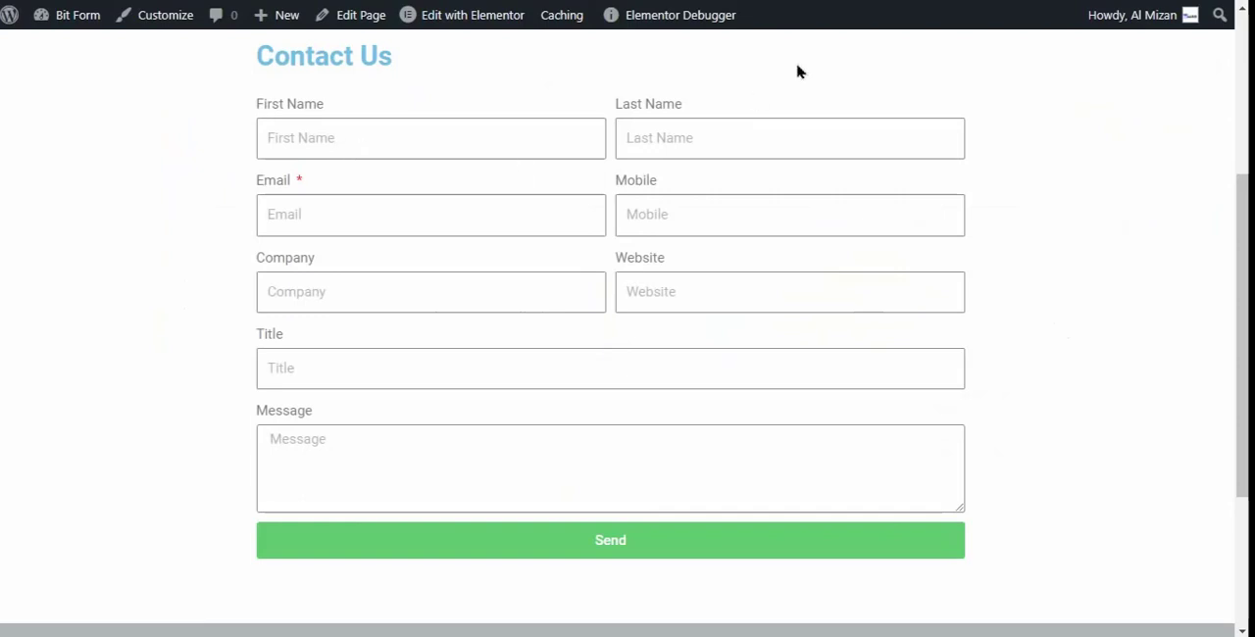
pyautogui.click(451, 122)
pyautogui.write('Al')
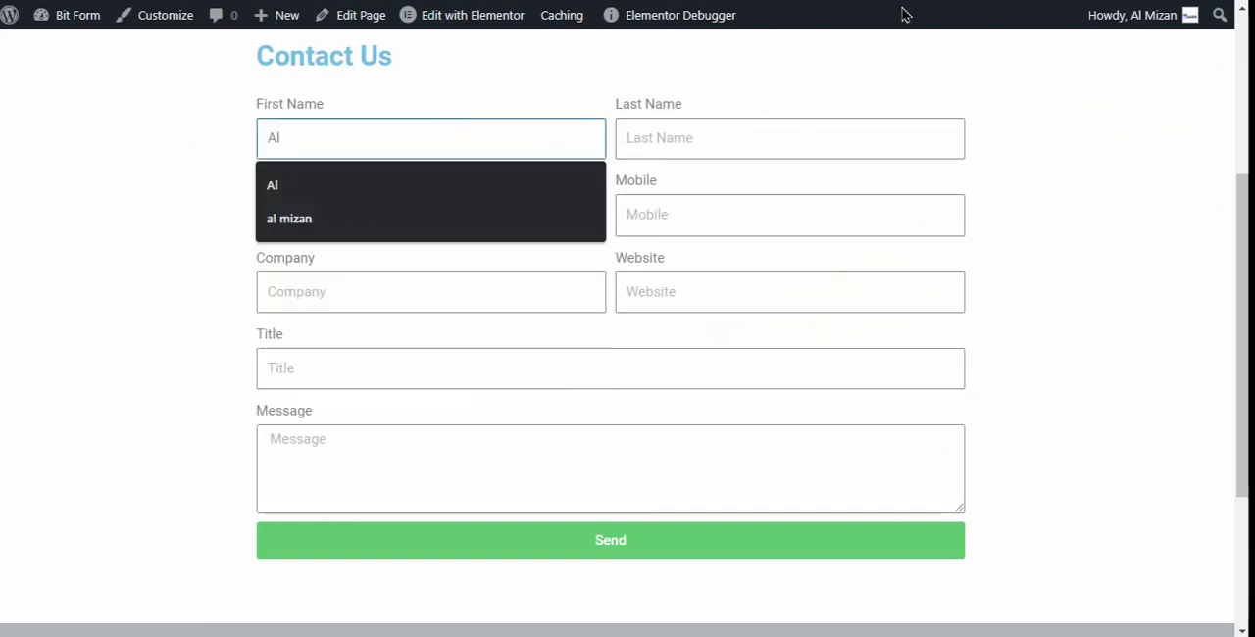
pyautogui.press('Down')
pyautogui.press('Return')
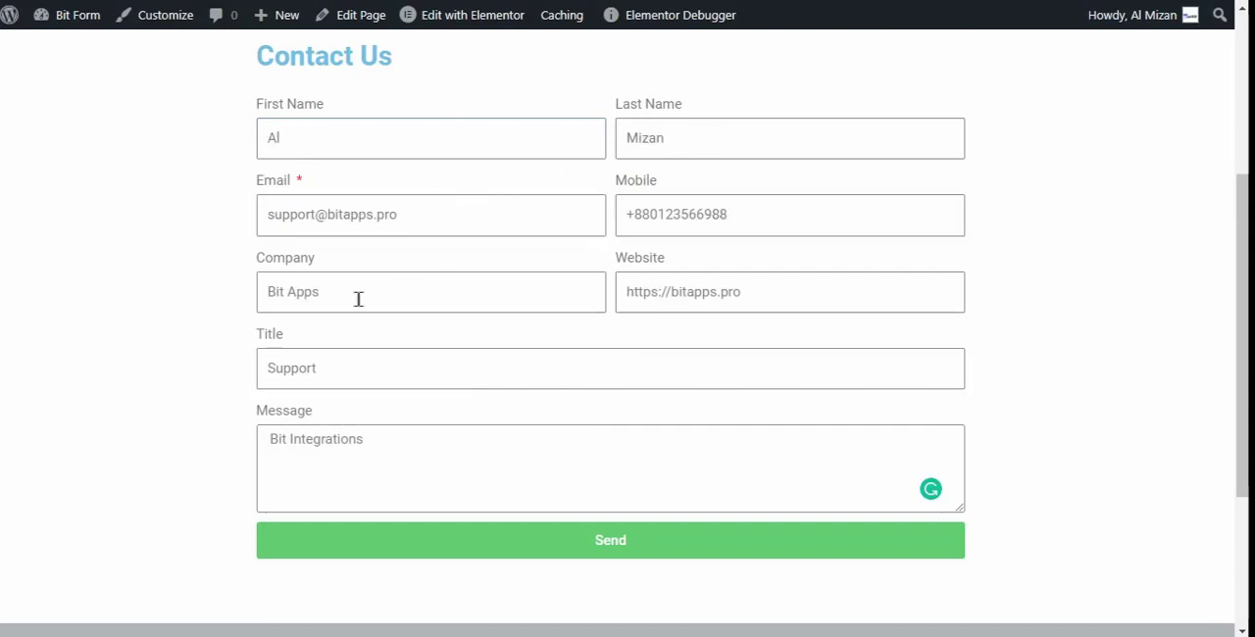
pyautogui.click(633, 544)
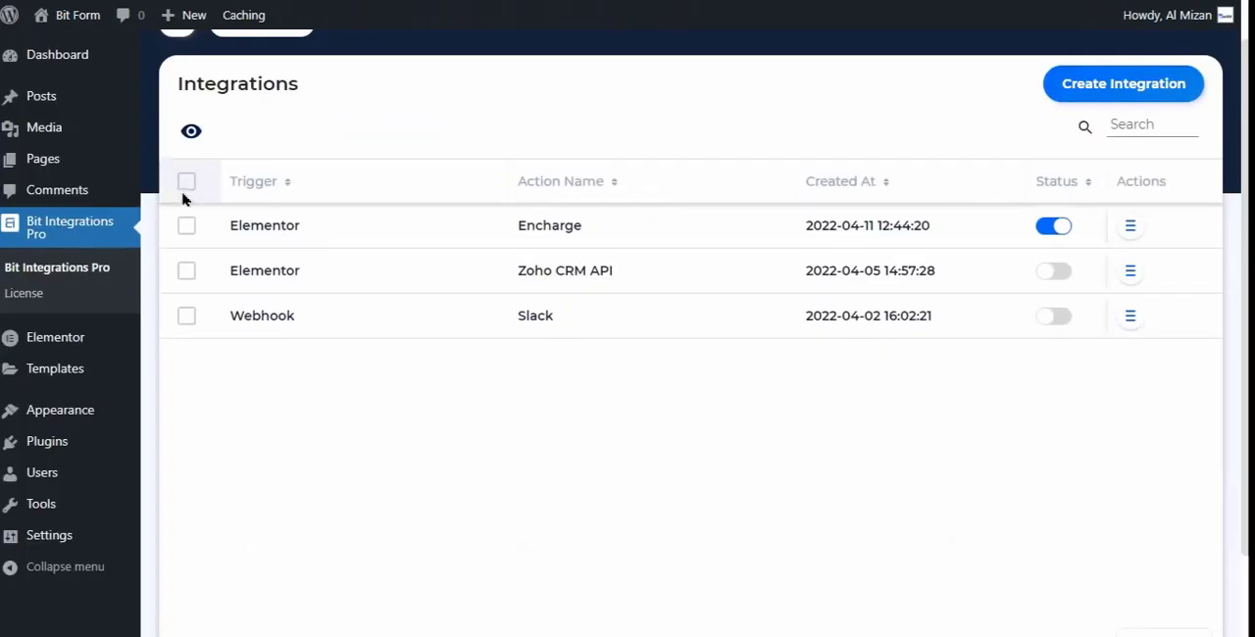
# - Open the timeline of the Elementor to Encharge integration to check the submission's log
pyautogui.click(1131, 226)
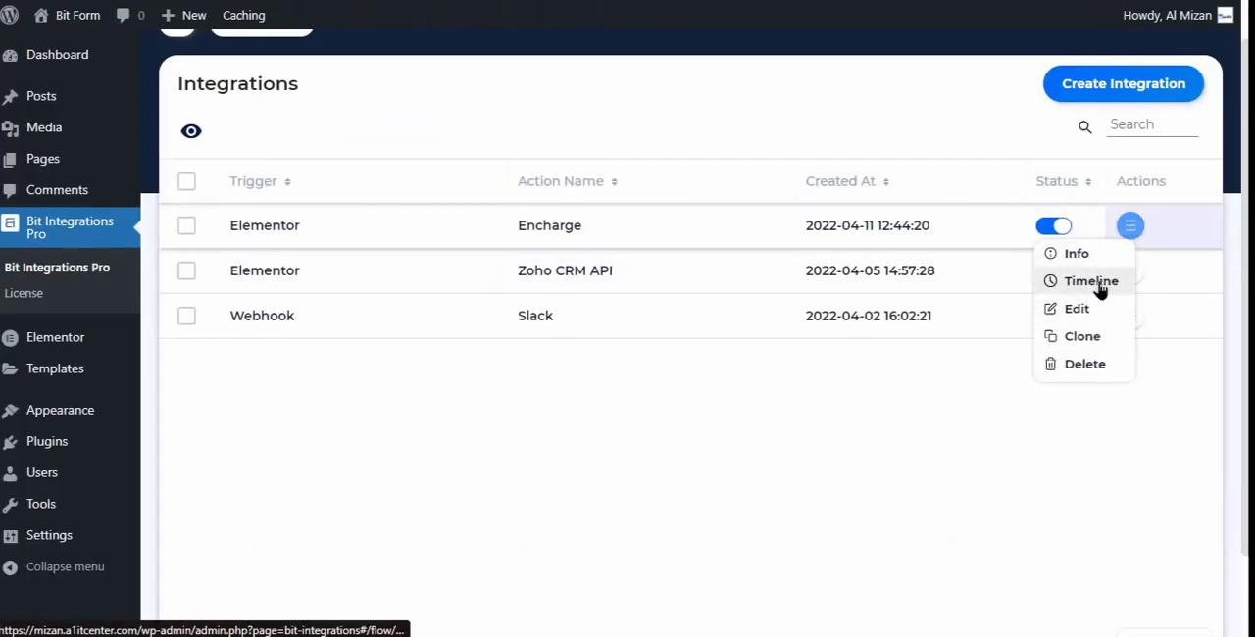
pyautogui.click(1103, 287)
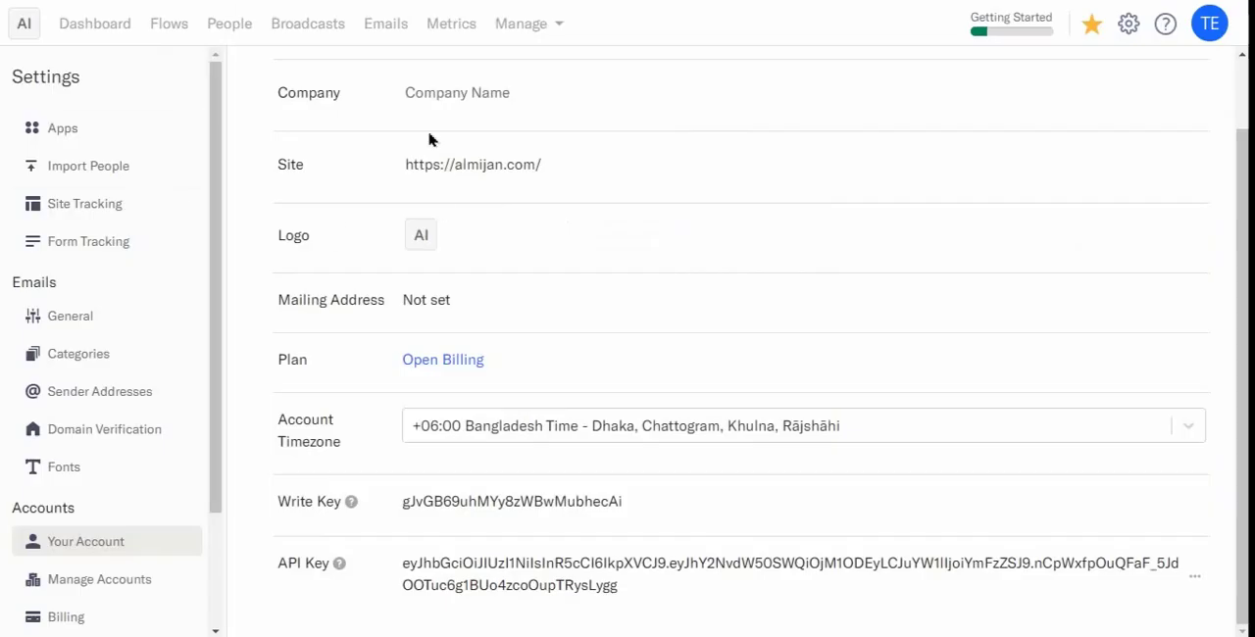
# - Switch to Encharge and examine the newest contact's name, company, tags, website, title and phone in the list of all people
pyautogui.click(223, 24)
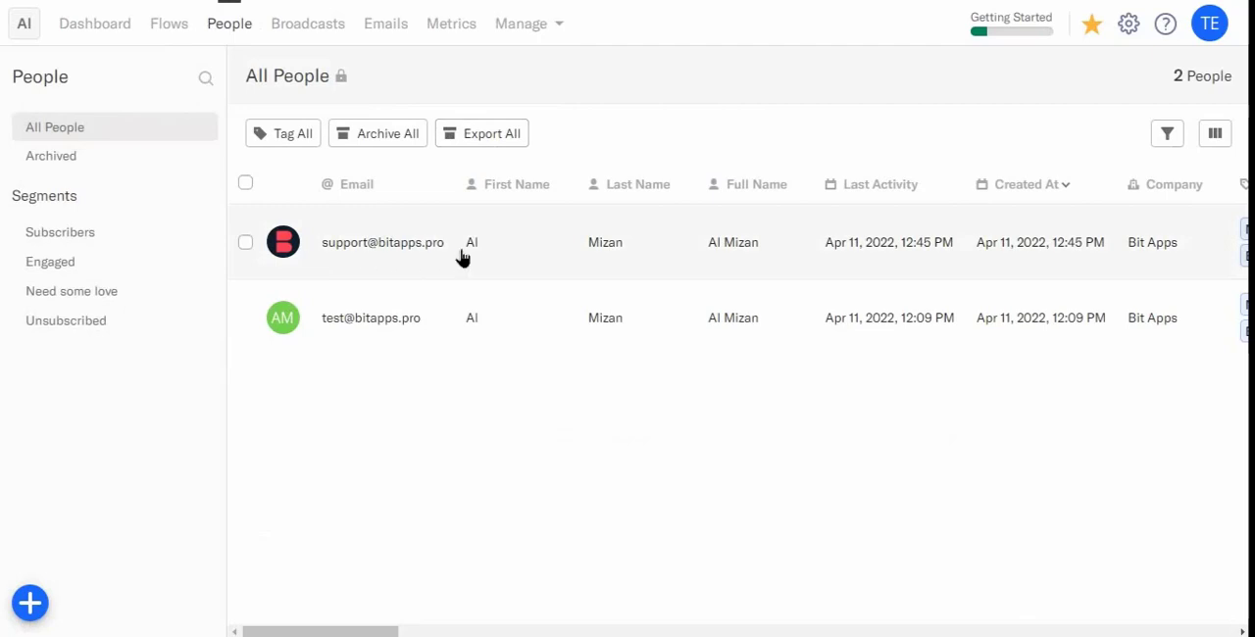
pyautogui.hscroll(3, 578, 257)
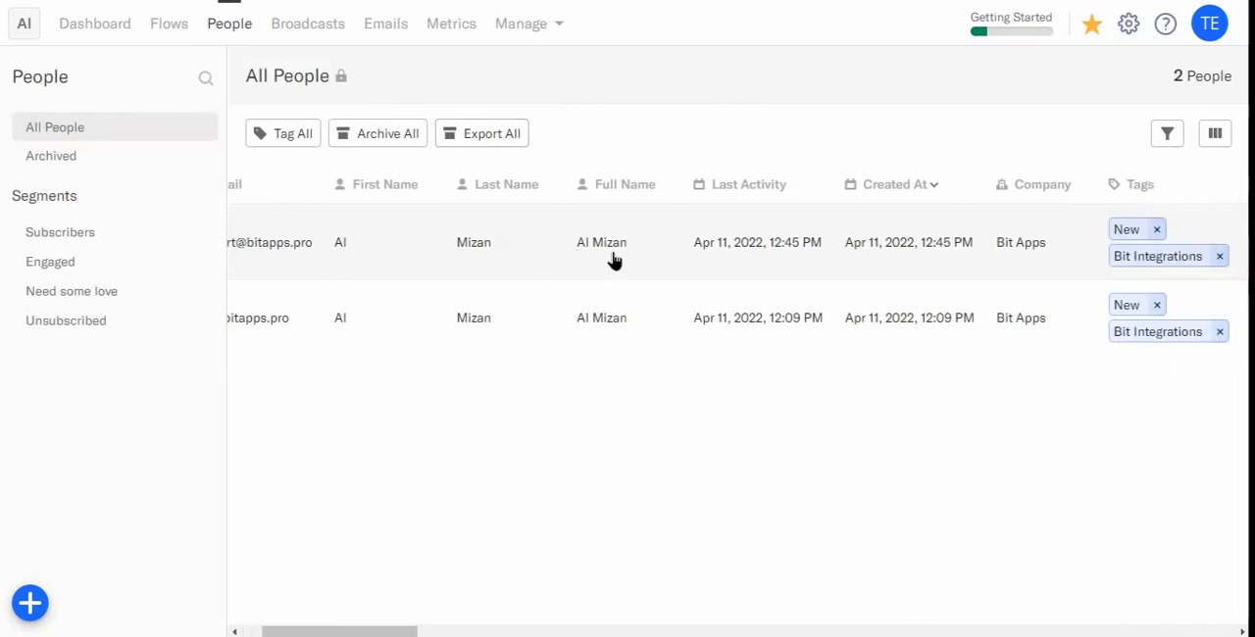
pyautogui.hscroll(10, 759, 255)
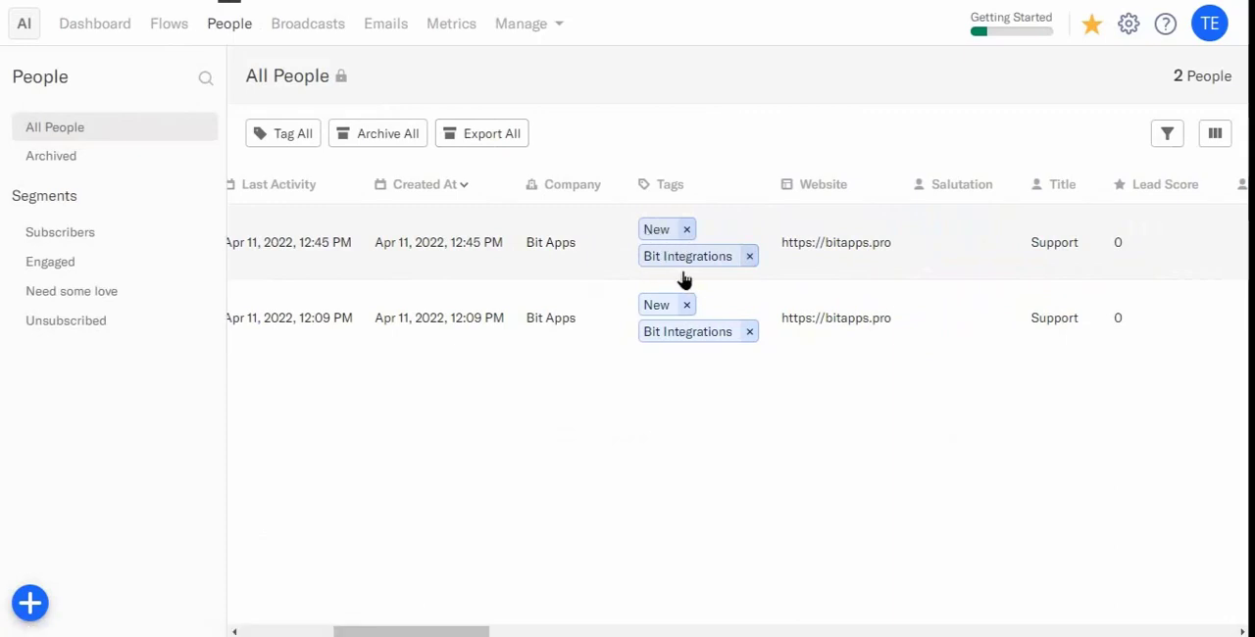
pyautogui.hscroll(8, 831, 247)
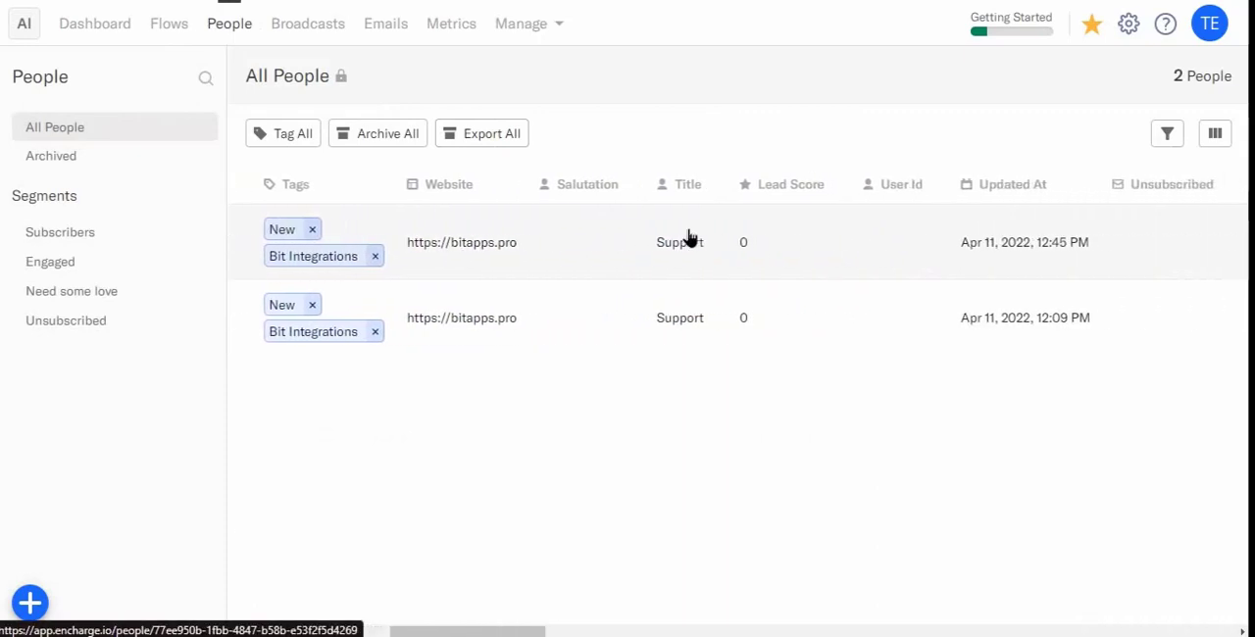
pyautogui.hscroll(10, 775, 255)
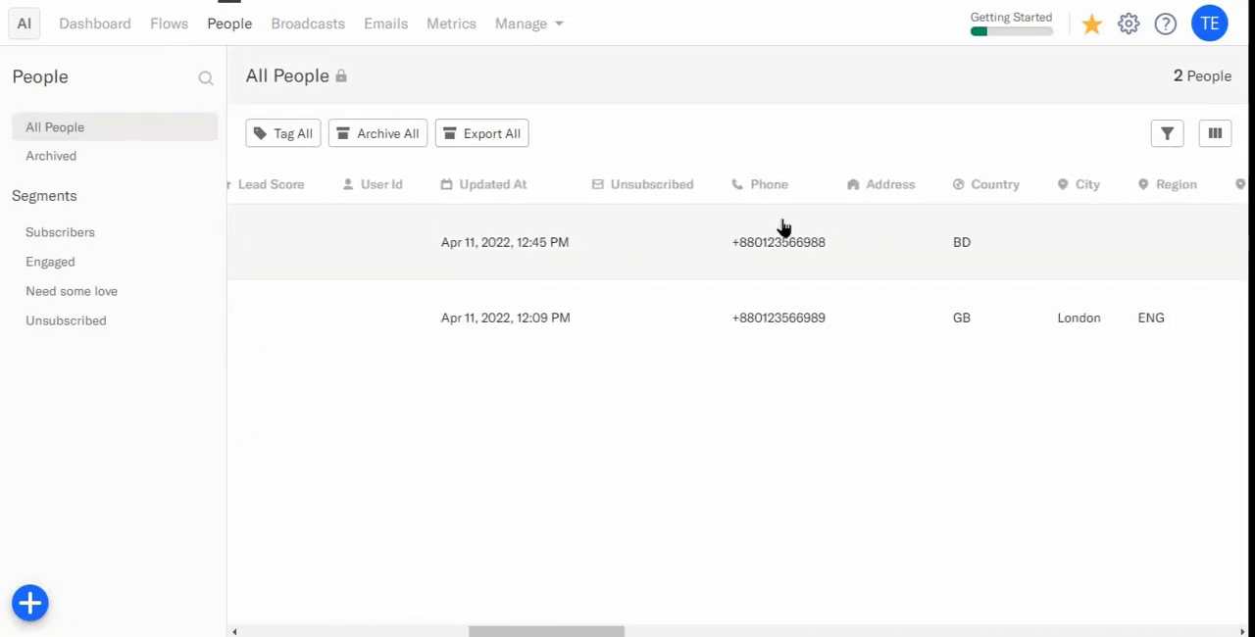
pyautogui.hscroll(-11, 795, 216)
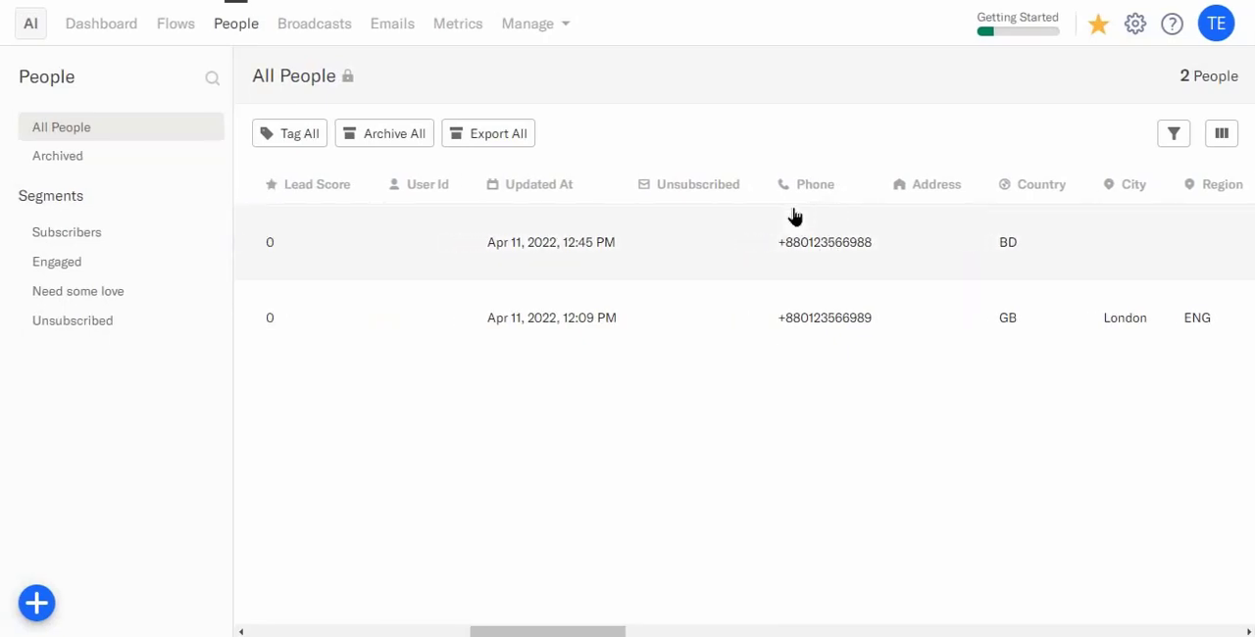
# - Review the account's list of tags and open the tag New for editing
pyautogui.click(571, 33)
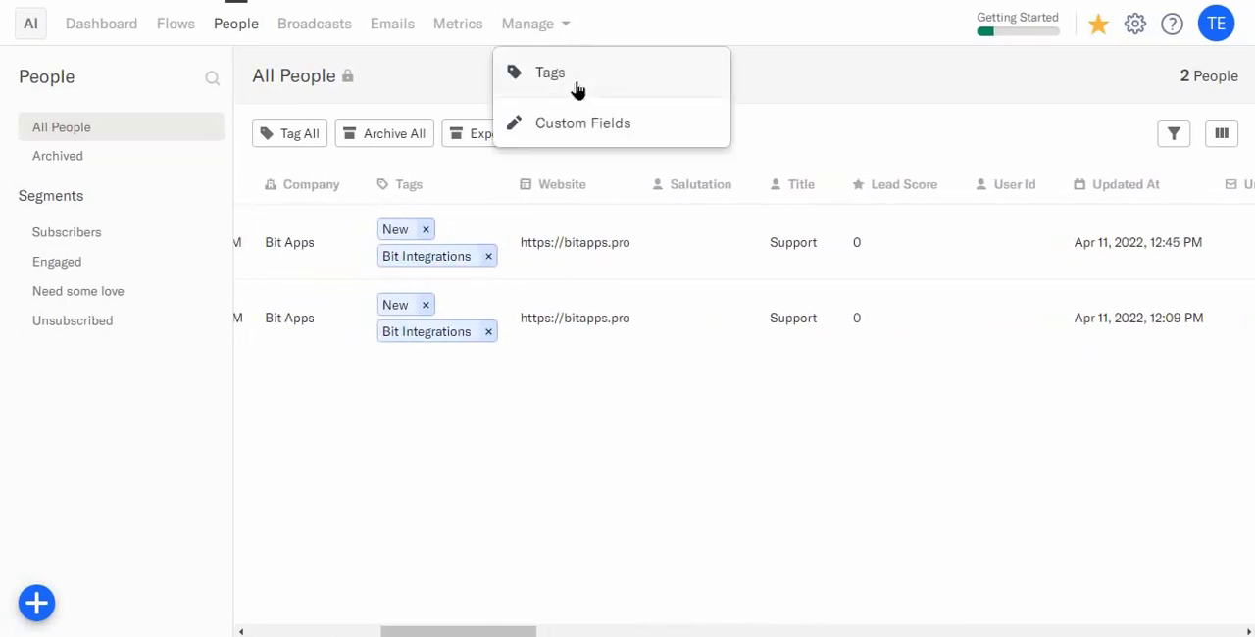
pyautogui.click(578, 88)
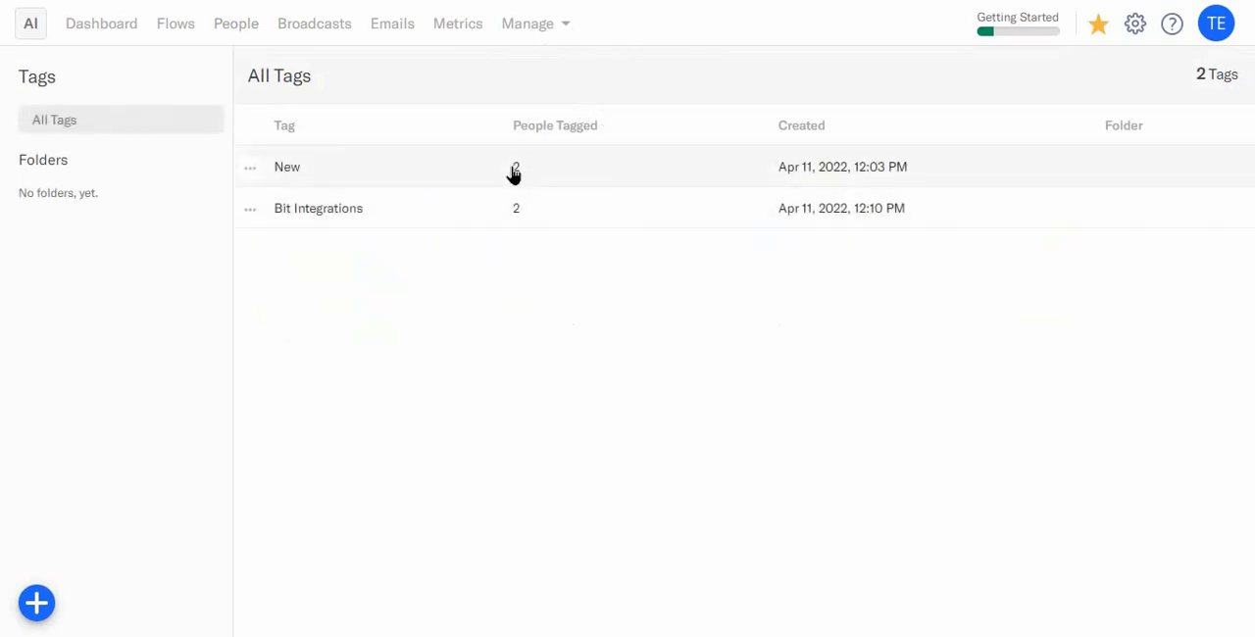
pyautogui.click(302, 172)
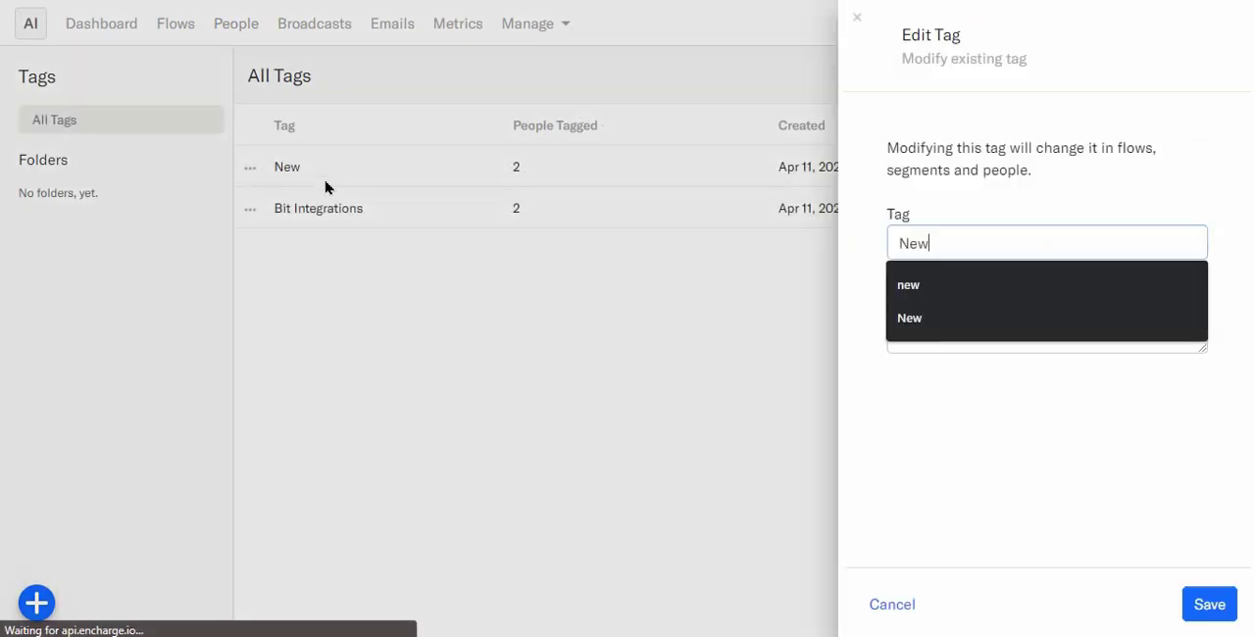
pyautogui.click(960, 409)
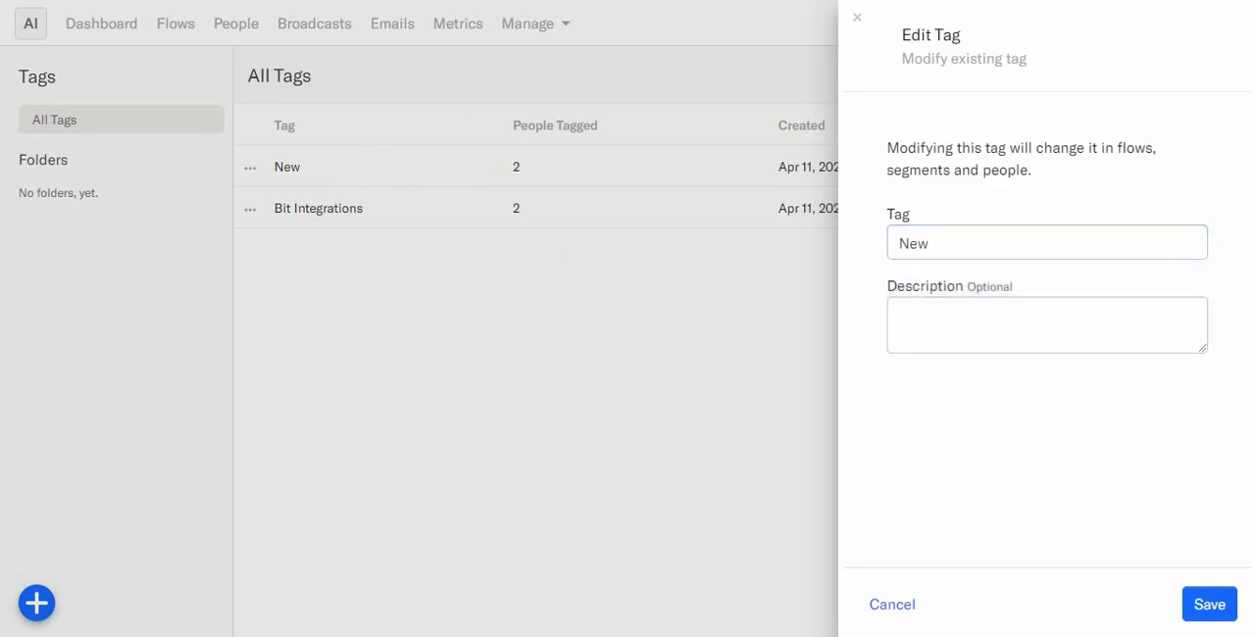